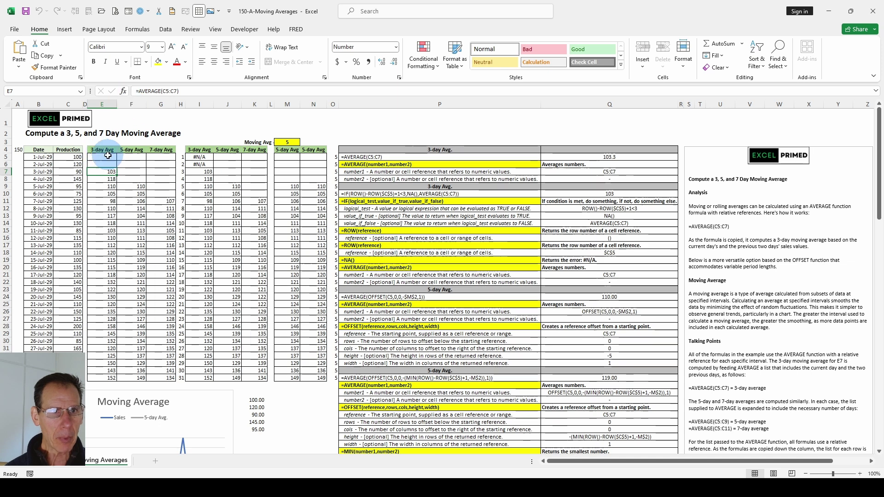
# Compare the moving-average formulas across the three tables: plain AVERAGE in E:G, IF with NA in column I, and AVERAGE with OFFSET in column M
pyautogui.click(132, 187)
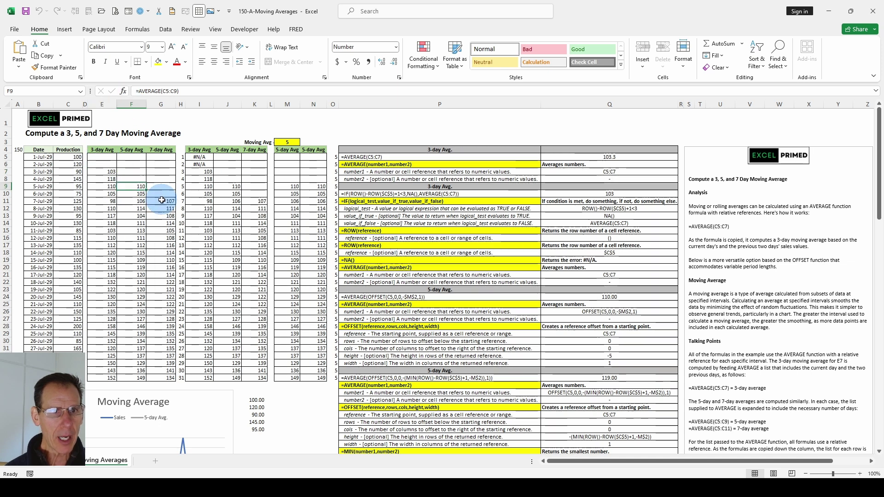
pyautogui.click(161, 202)
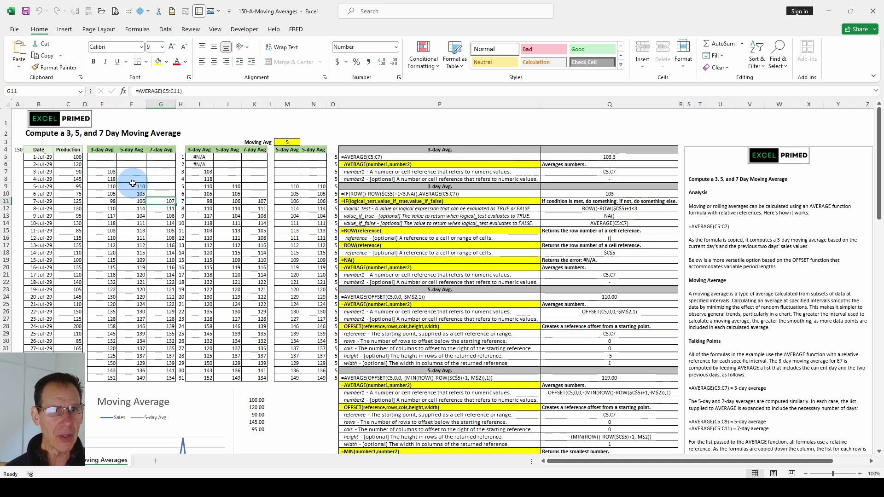
pyautogui.click(199, 157)
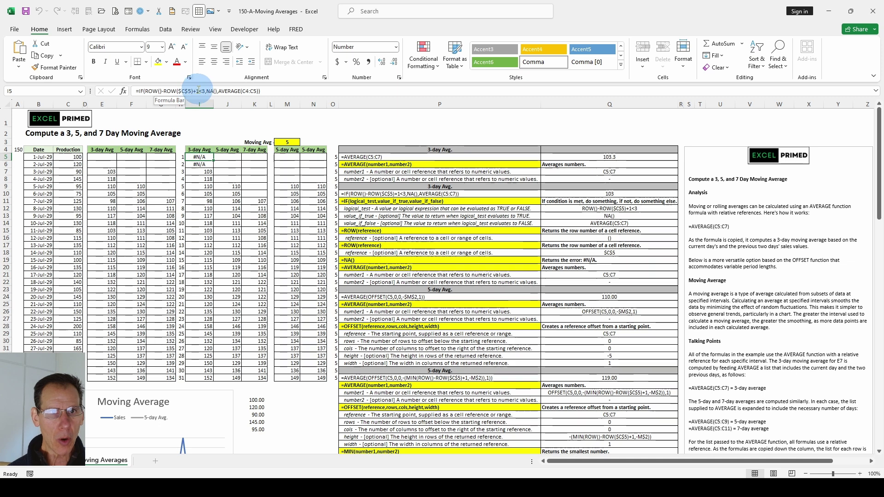
pyautogui.click(103, 173)
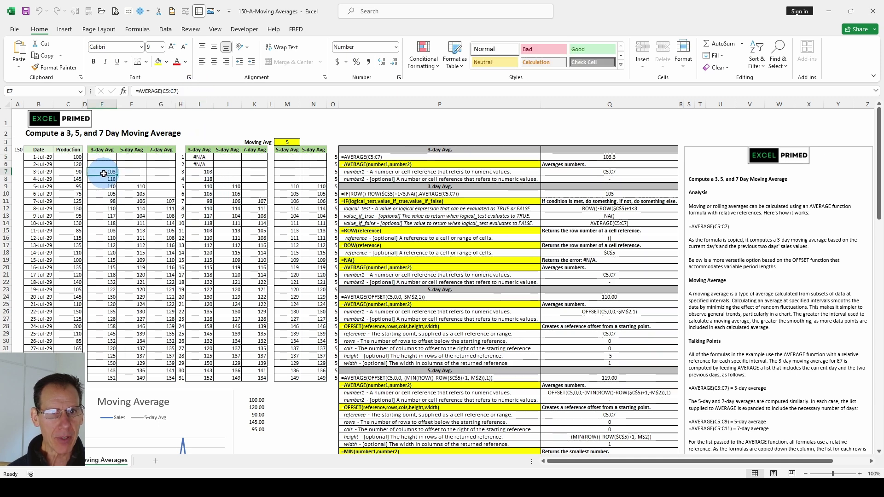
pyautogui.click(199, 157)
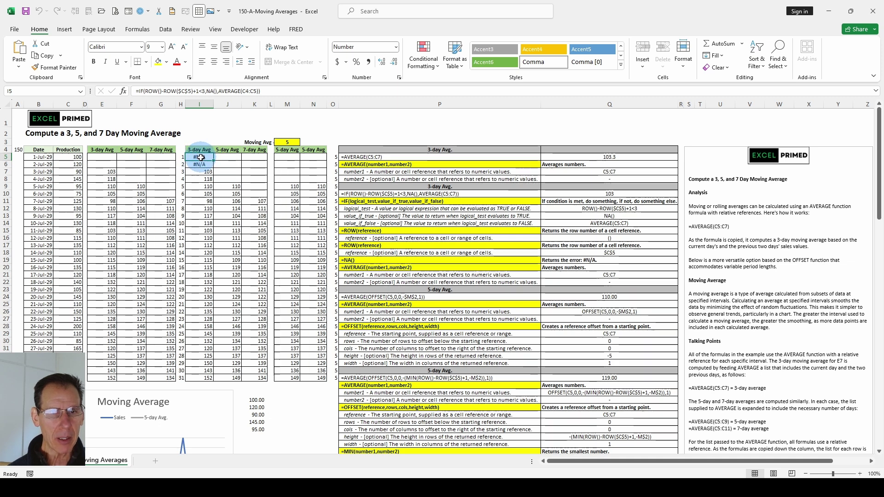
pyautogui.click(200, 172)
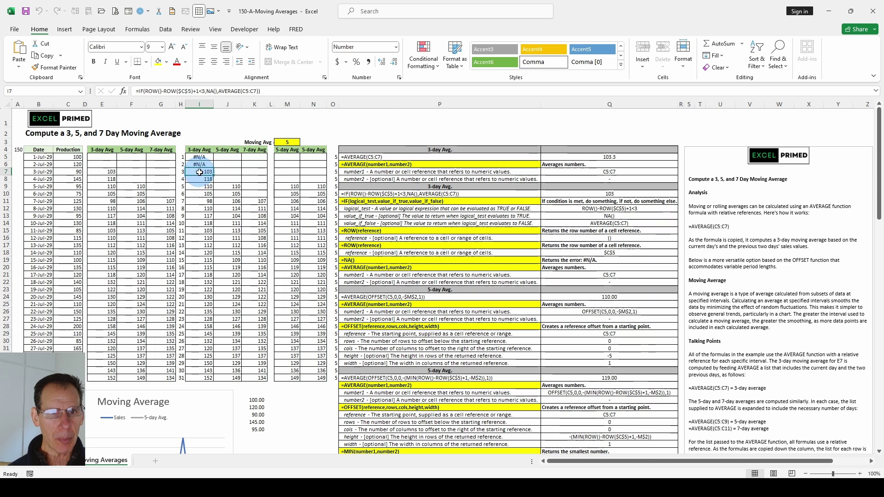
pyautogui.click(286, 157)
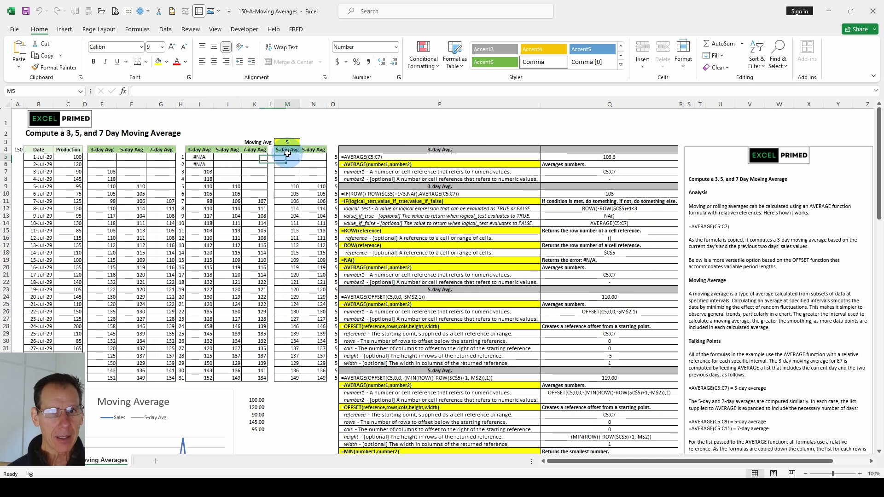
pyautogui.click(286, 186)
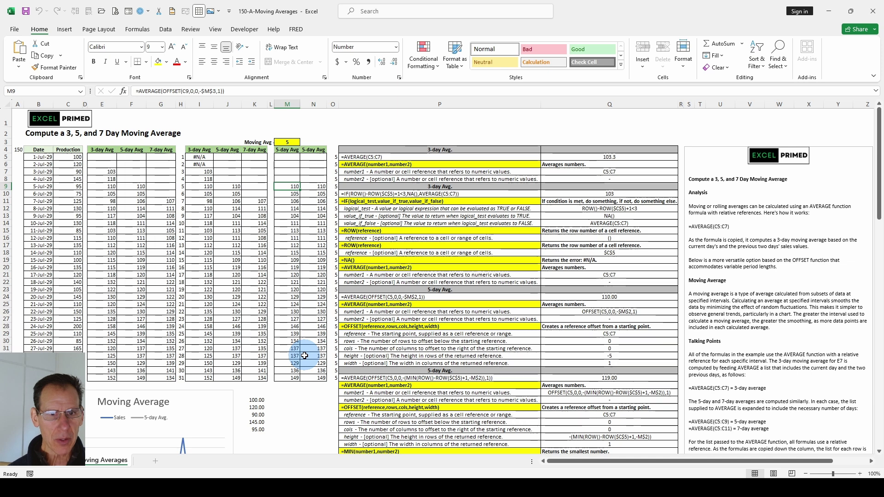
pyautogui.click(106, 170)
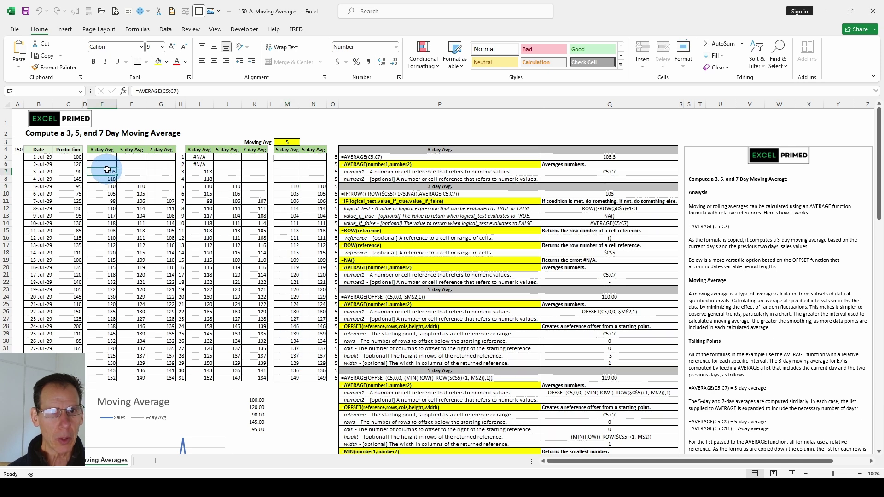
pyautogui.click(292, 187)
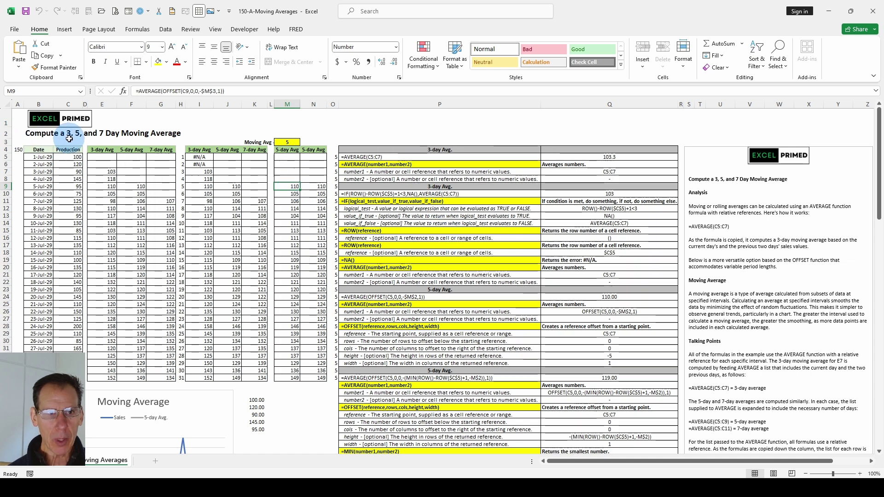
# Look over the Moving Average chart, the function breakdown table and the written explanation further down the sheet
pyautogui.scroll(-7, 452, 253)
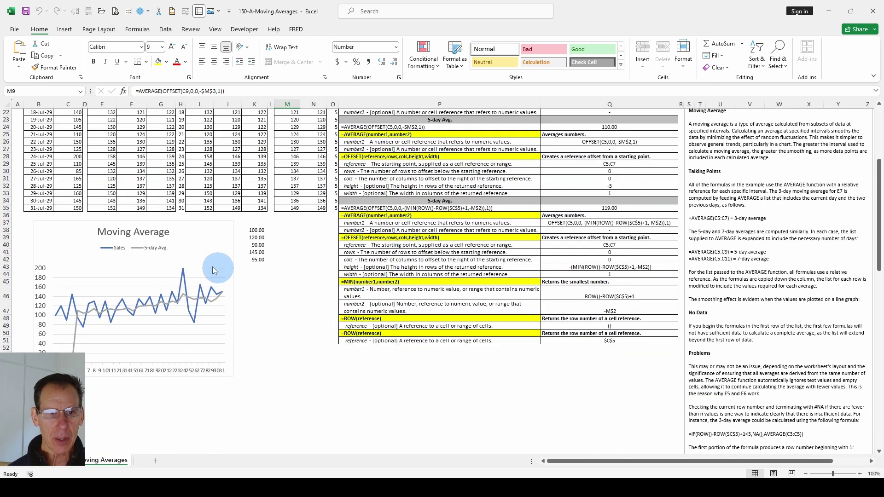
pyautogui.scroll(-7, 514, 235)
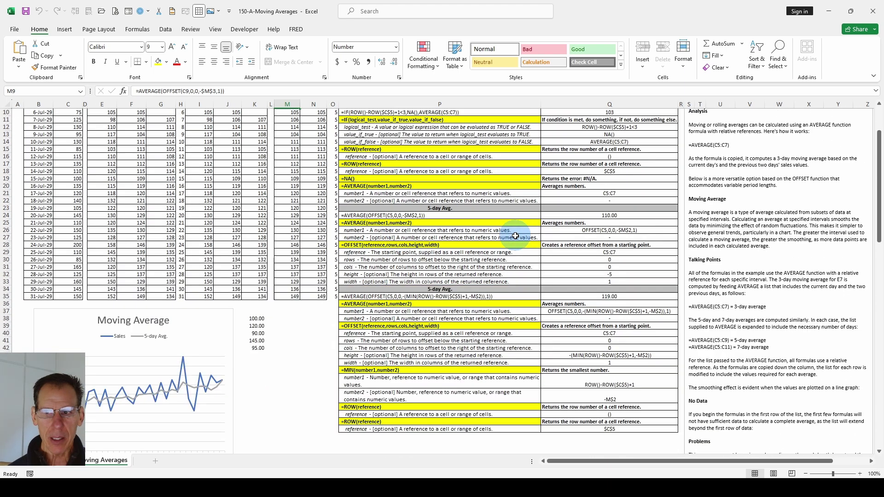
pyautogui.scroll(-5, 773, 209)
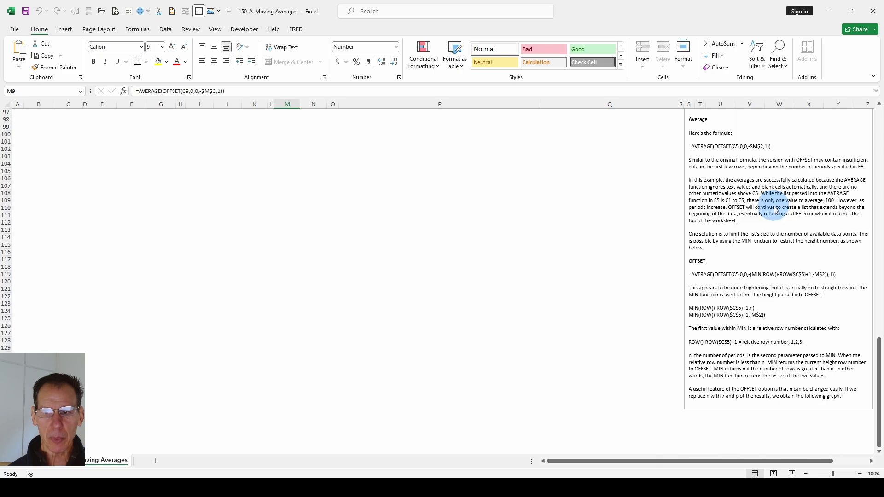
pyautogui.scroll(19, 765, 213)
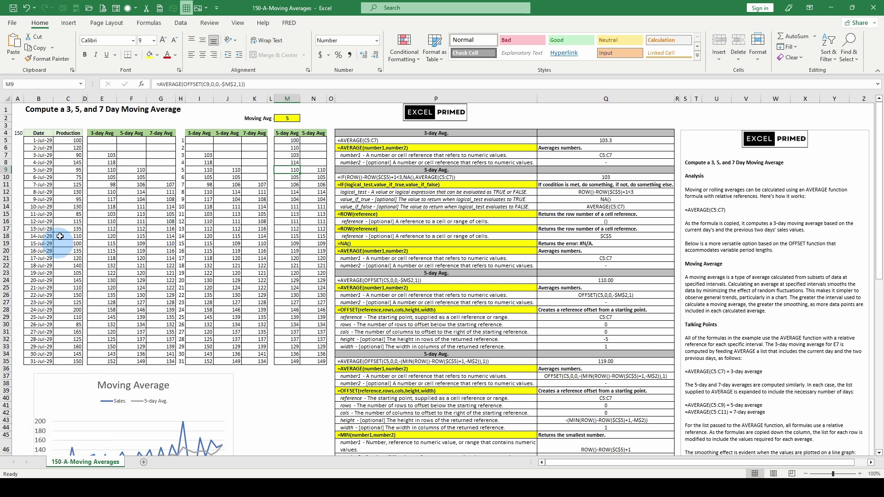
# Examine the AVERAGE formulas that start the 3-day, 5-day and 7-day columns in E7, F9 and G11
pyautogui.click(102, 155)
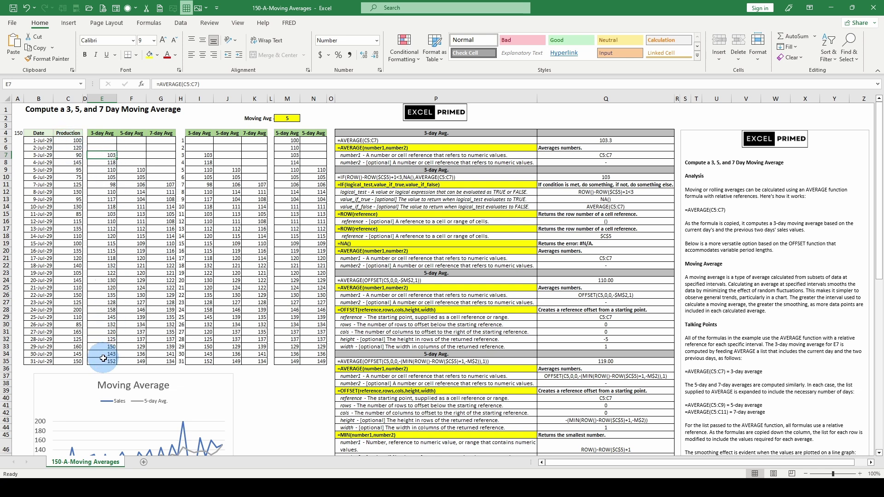
pyautogui.click(132, 171)
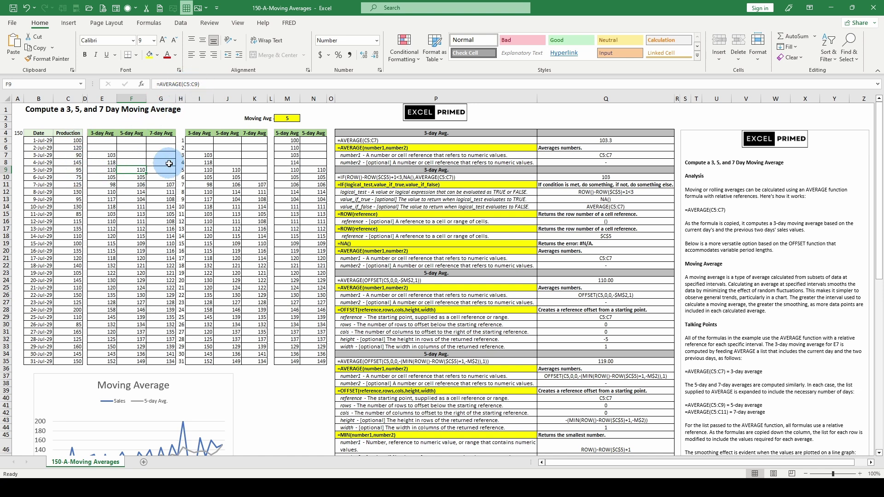
pyautogui.click(167, 179)
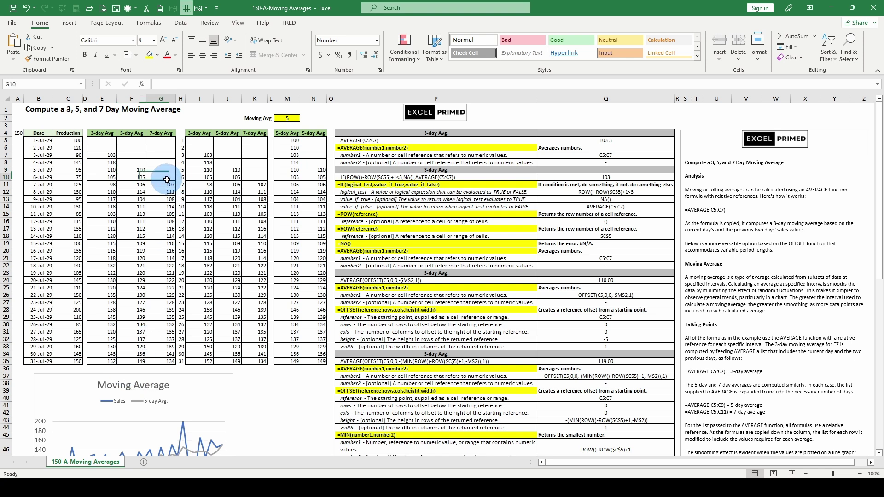
pyautogui.click(161, 187)
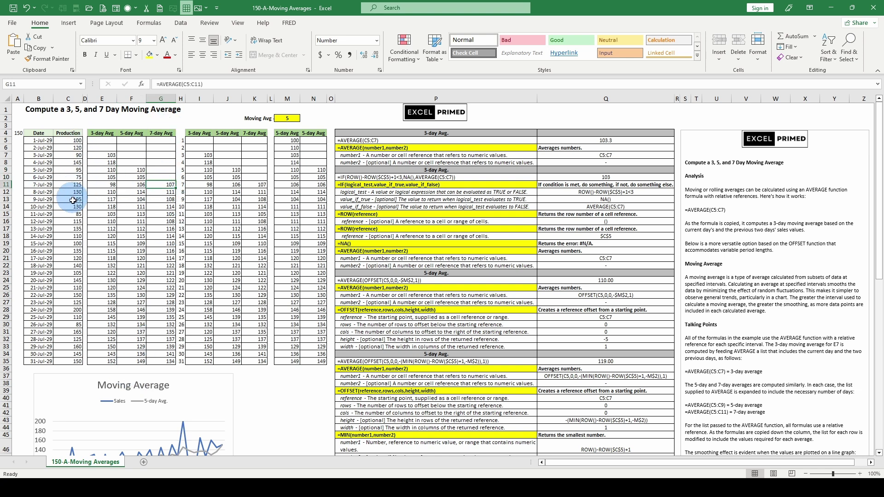
pyautogui.click(167, 190)
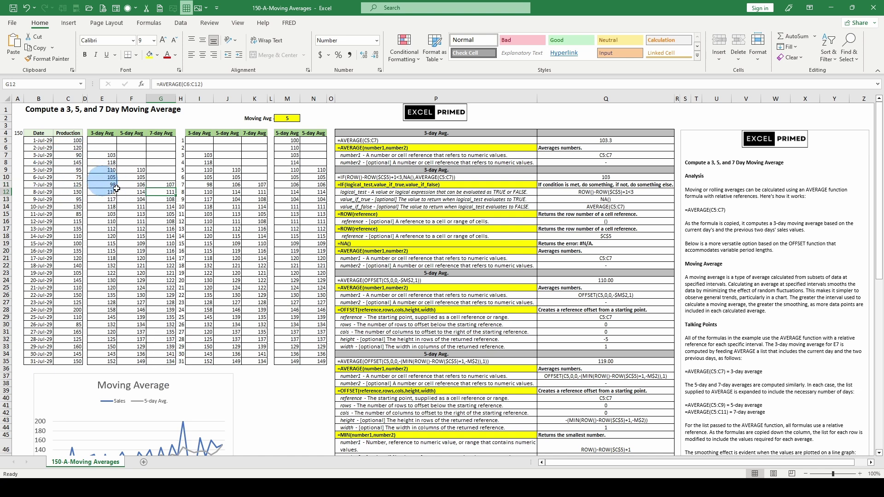
pyautogui.click(77, 147)
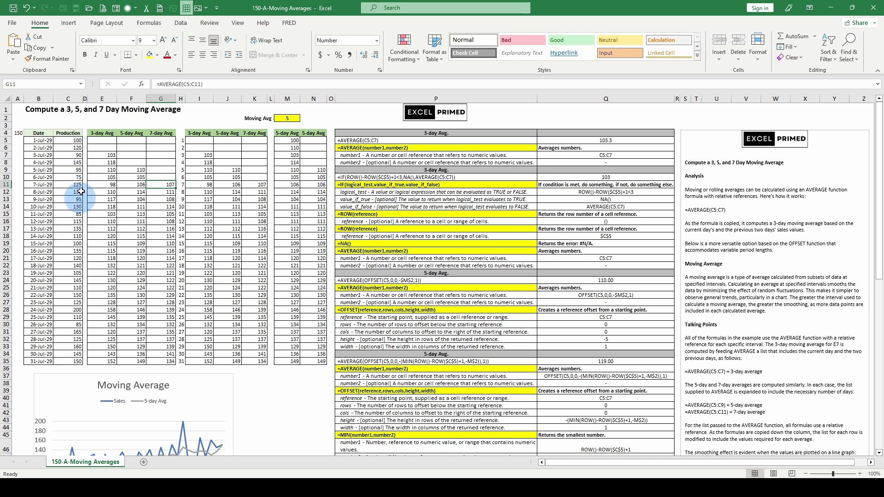
pyautogui.click(168, 184)
# Fill the IF-based 3-day average formula from I7 upward into the empty cells I6 and I5
pyautogui.click(201, 155)
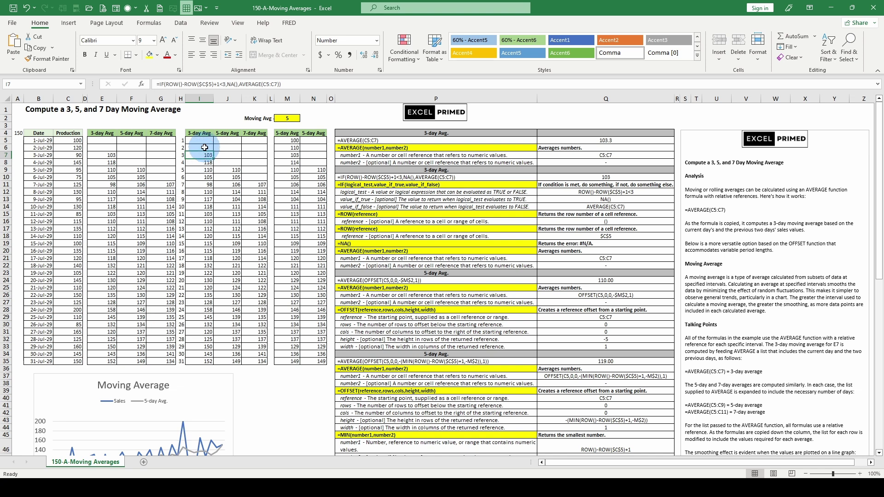
pyautogui.click(204, 147)
pyautogui.moveTo(202, 155); pyautogui.dragTo(201, 142)
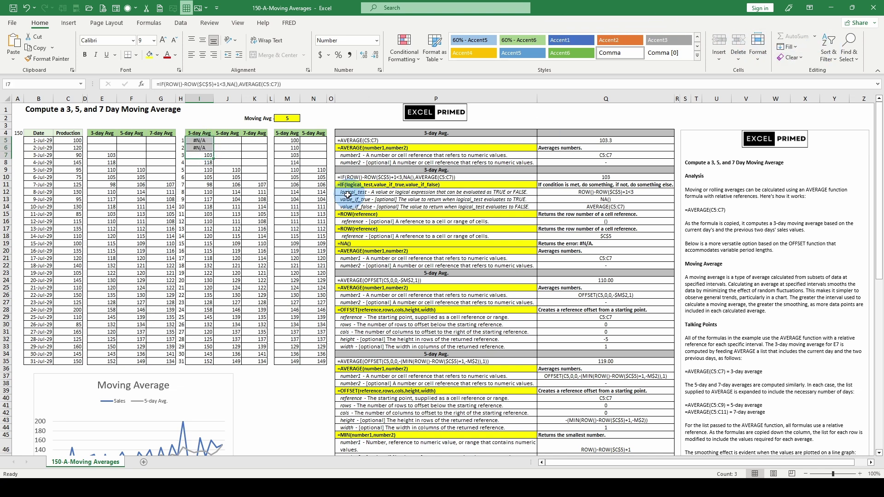
pyautogui.click(199, 147)
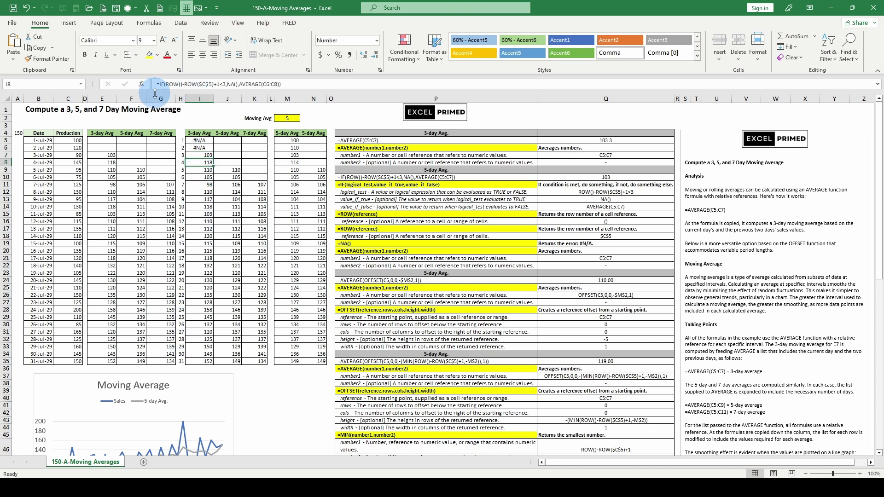
# Evaluate the logical test ROW()-ROW($C$5)+1<3 within the formula in I8, then leave the cell without saving the edit
pyautogui.click(207, 163)
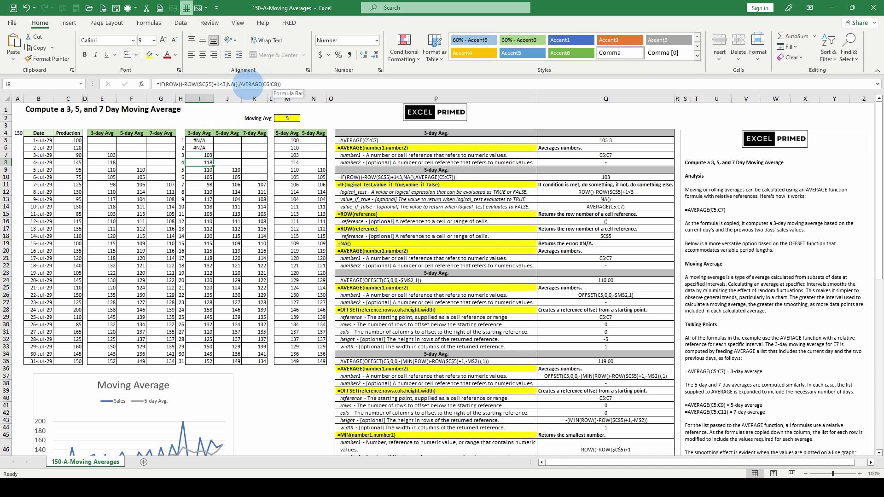
pyautogui.click(177, 84)
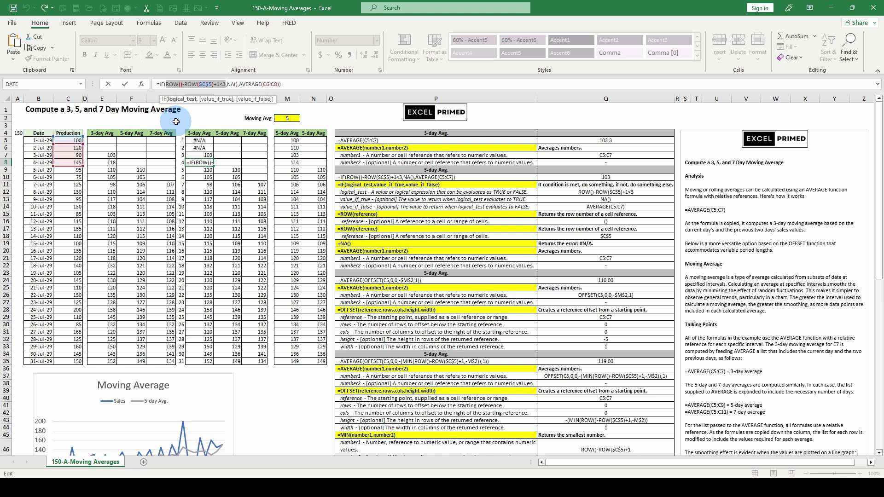
pyautogui.press('F9')
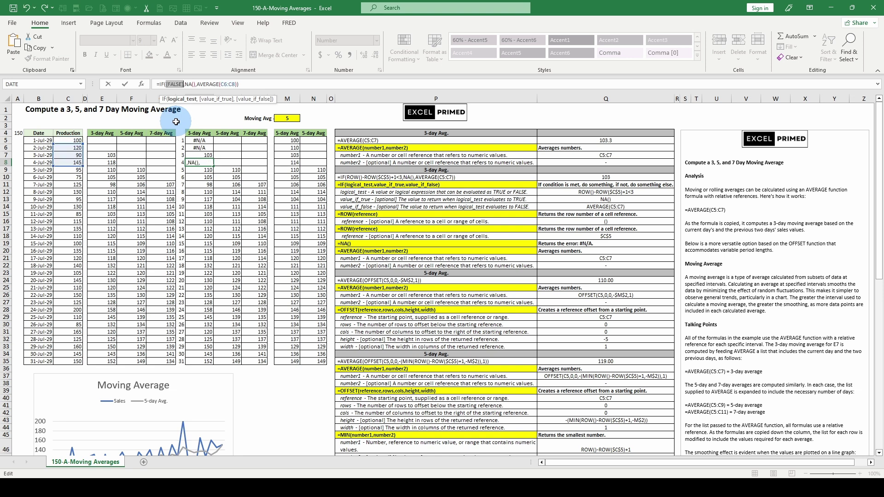
pyautogui.hotkey('ctrl', 'z')
pyautogui.click(182, 99)
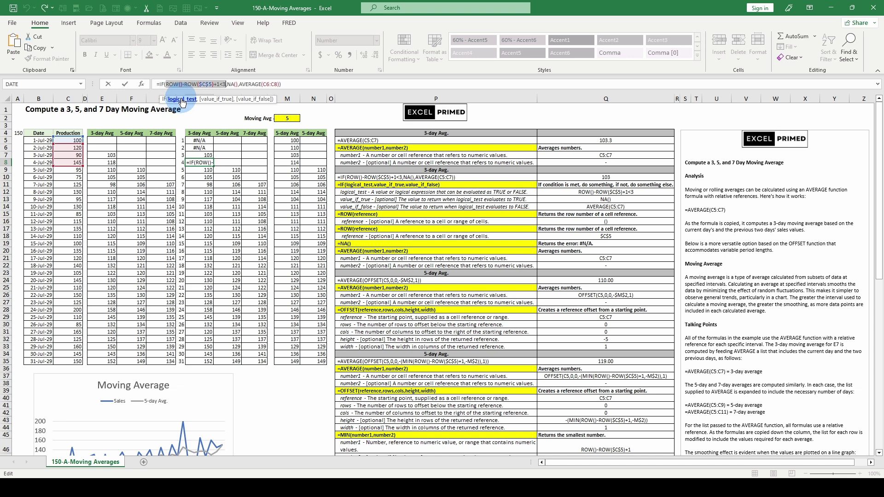
pyautogui.press('F9')
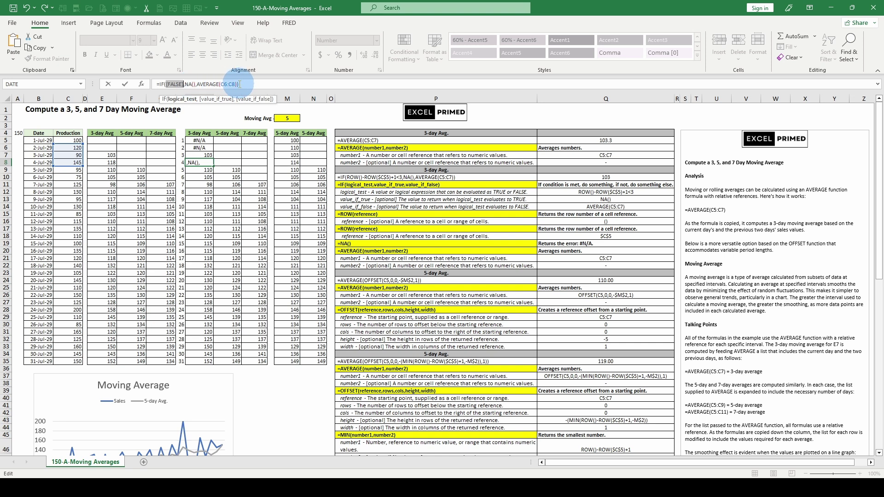
pyautogui.press('Escape')
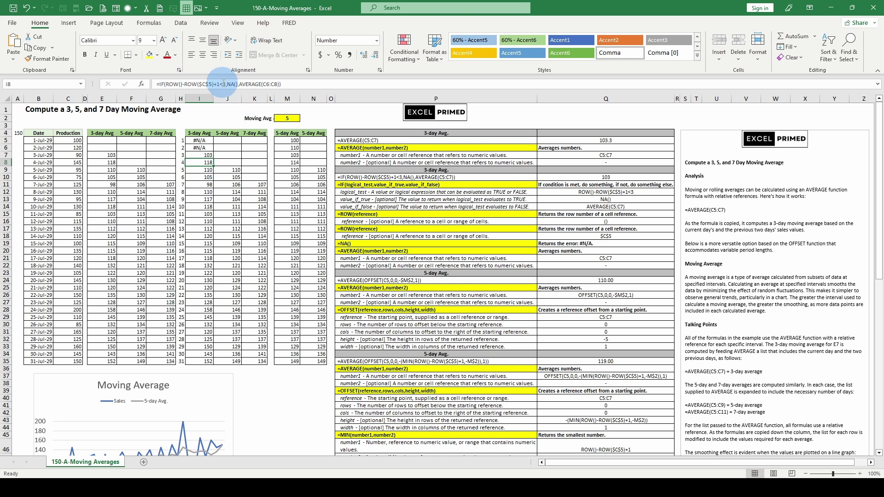
# Evaluate the logical test ROW()-ROW($C$5)+1<3 within the formula in I6, discard the edit and select I9
pyautogui.click(206, 150)
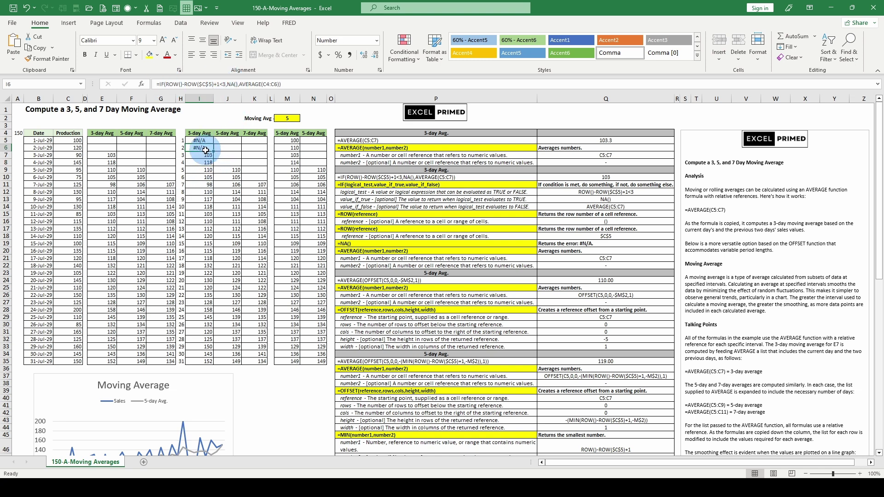
pyautogui.click(166, 85)
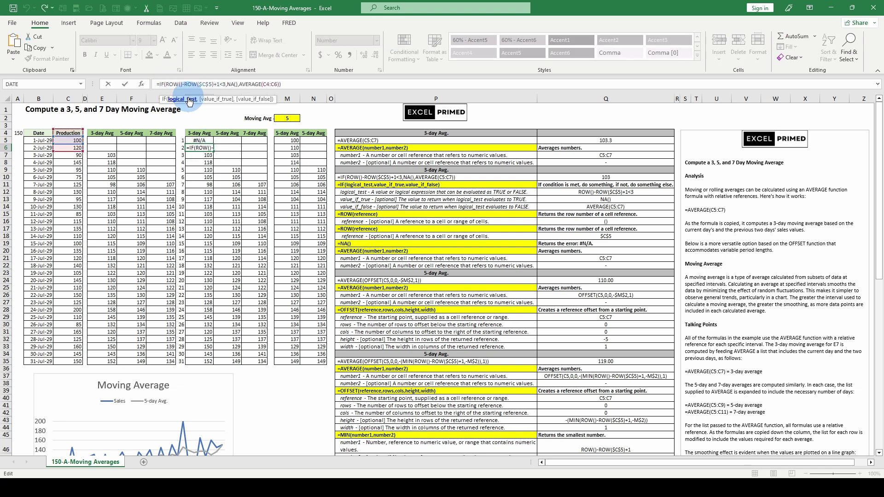
pyautogui.moveTo(166, 84); pyautogui.dragTo(226, 84)
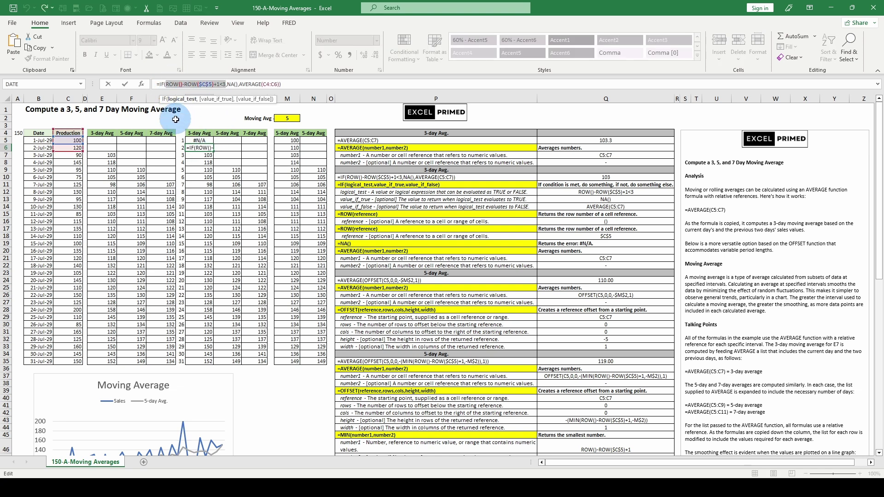
pyautogui.press('F9')
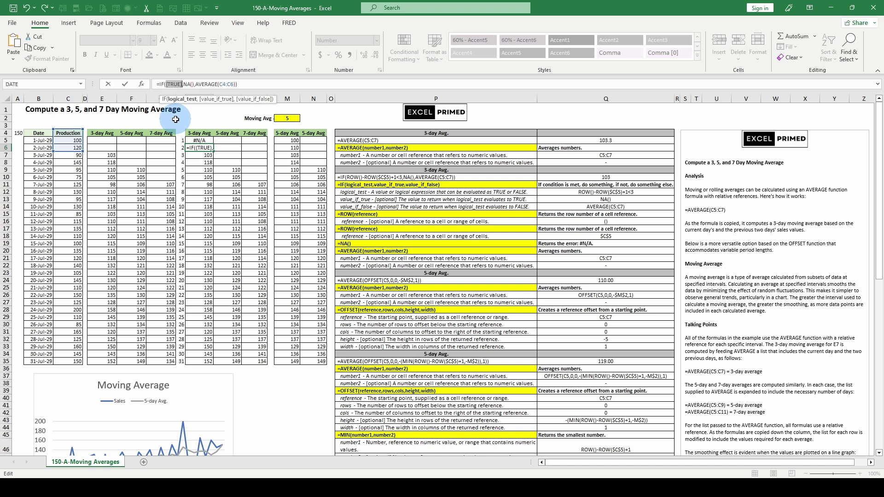
pyautogui.press('Escape')
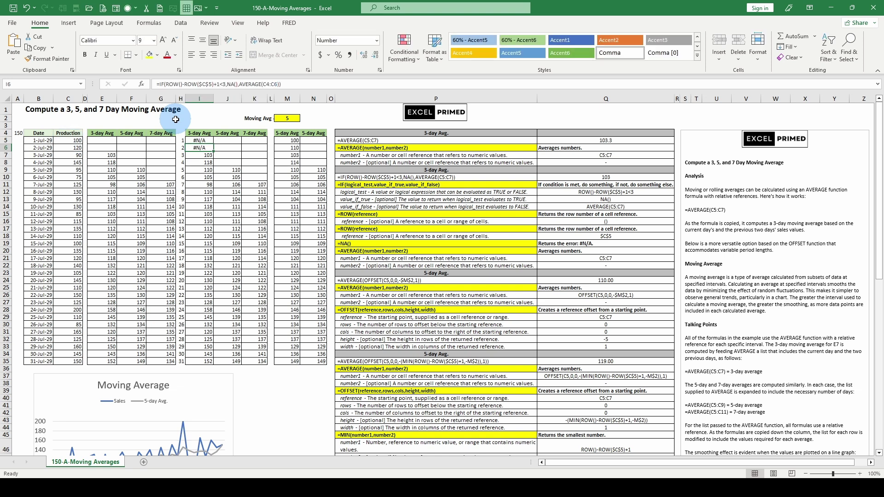
pyautogui.click(203, 169)
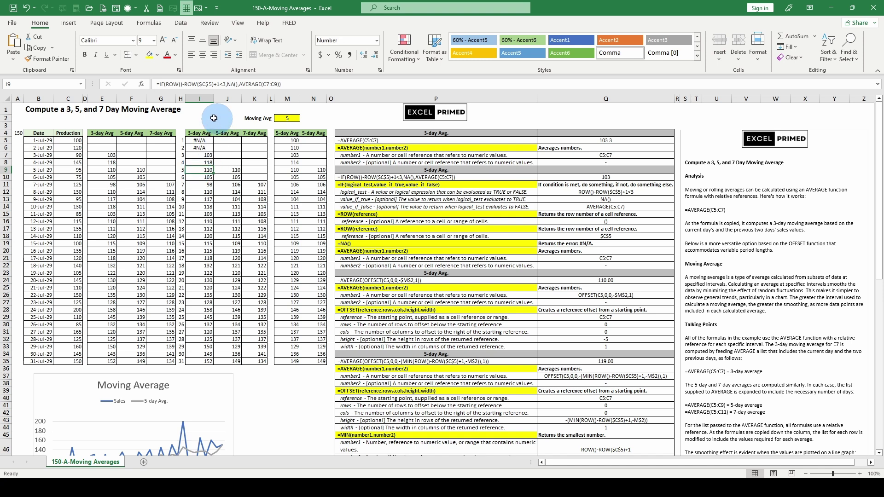
# Evaluate the logical test ROW()-ROW($C$5)+1<3 in I9 without saving, and check the IF-based formulas in J9 and K11
pyautogui.click(178, 84)
pyautogui.click(183, 100)
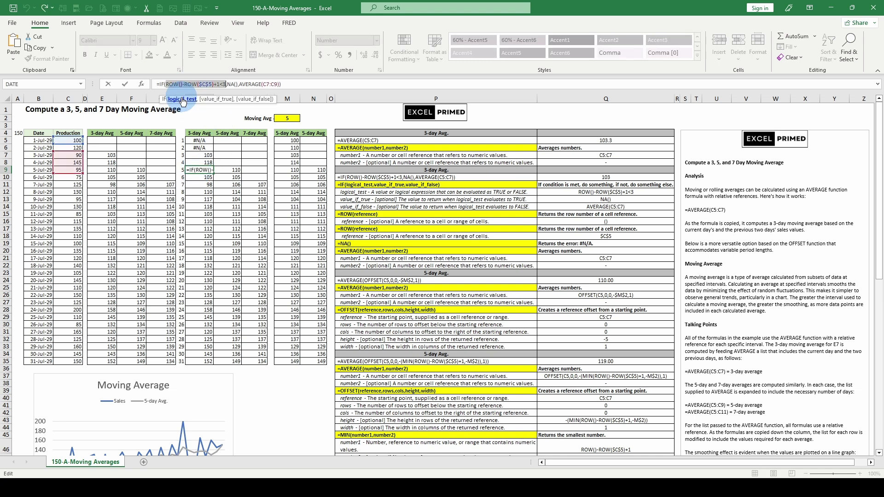
pyautogui.press('F9')
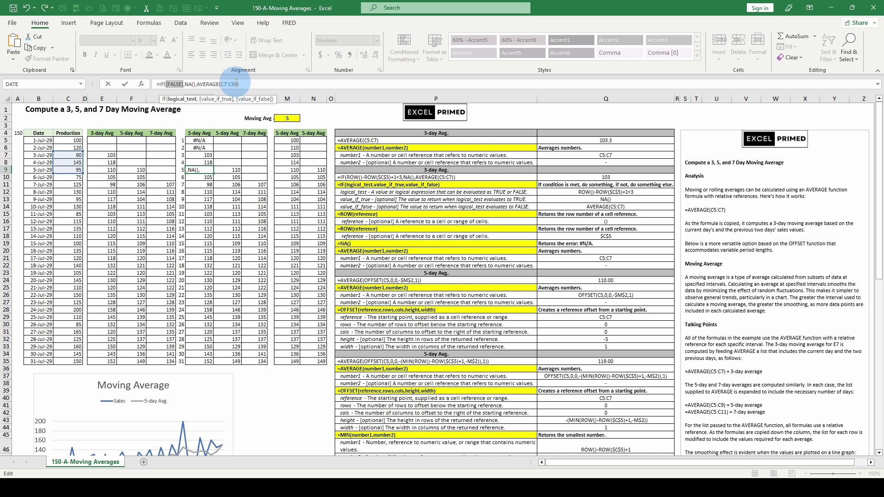
pyautogui.press('Escape')
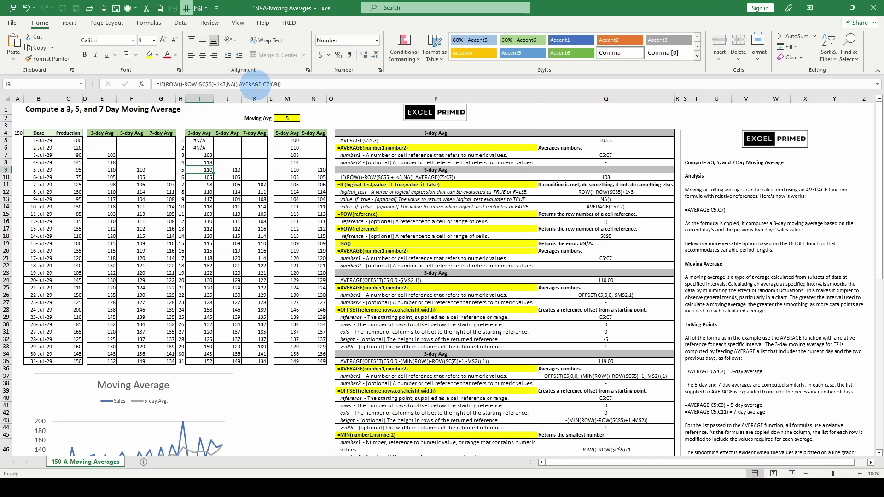
pyautogui.click(233, 170)
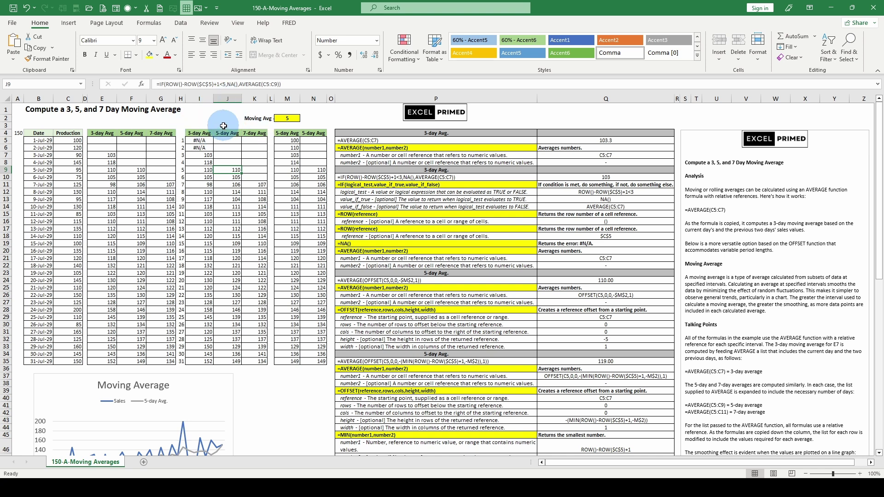
pyautogui.click(251, 186)
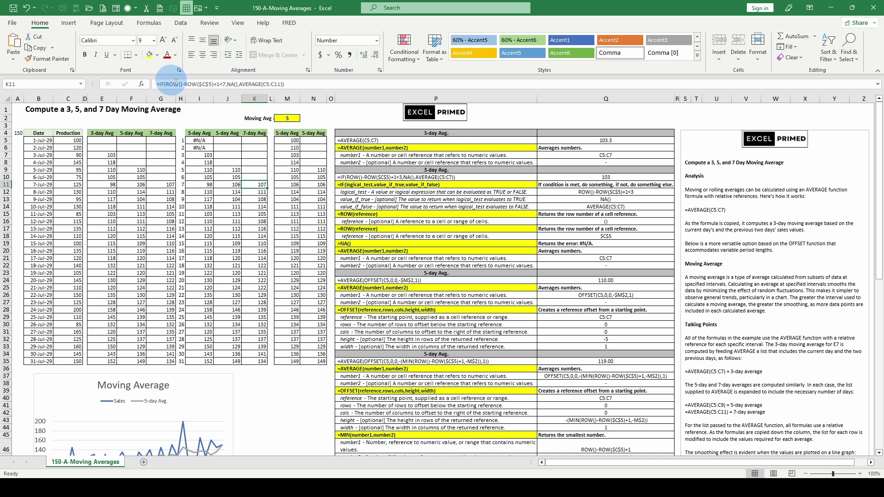
# Examine the rows, cols and height arguments of the OFFSET formula in M5, and leave the cell without saving the edit
pyautogui.click(288, 140)
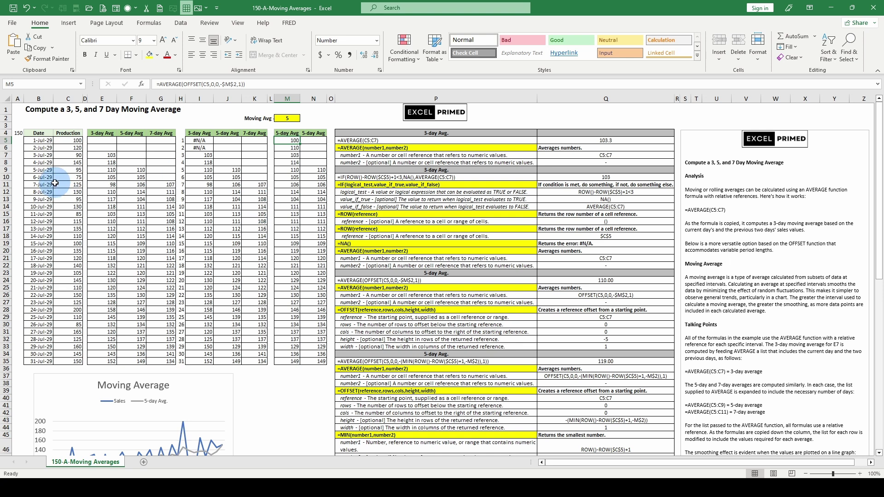
pyautogui.click(210, 83)
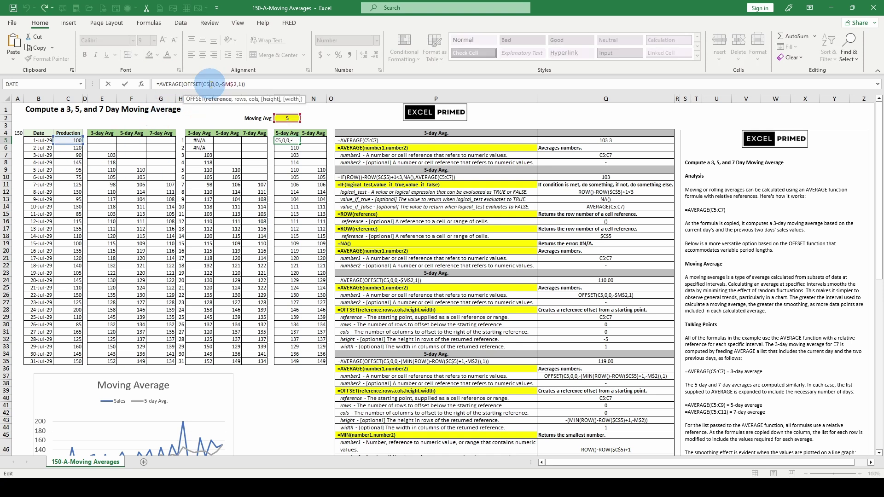
pyautogui.press('Right')
pyautogui.press('Right')
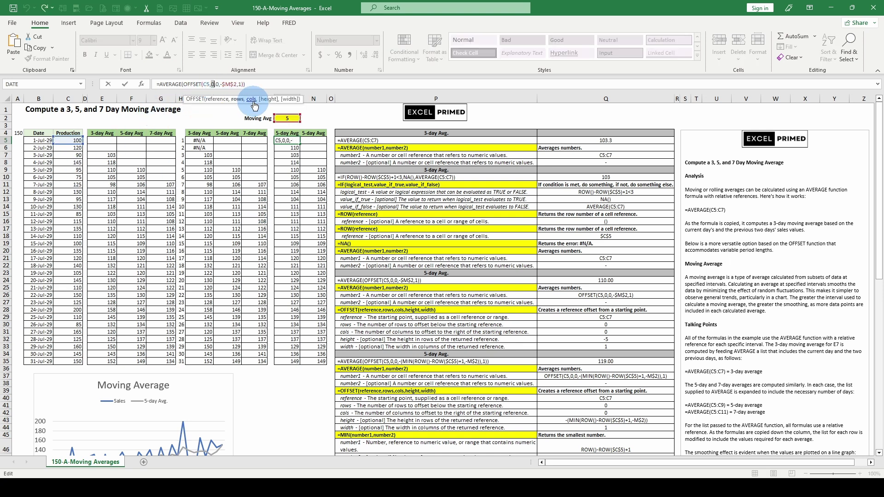
pyautogui.press('Right')
pyautogui.press('Right')
pyautogui.click(267, 99)
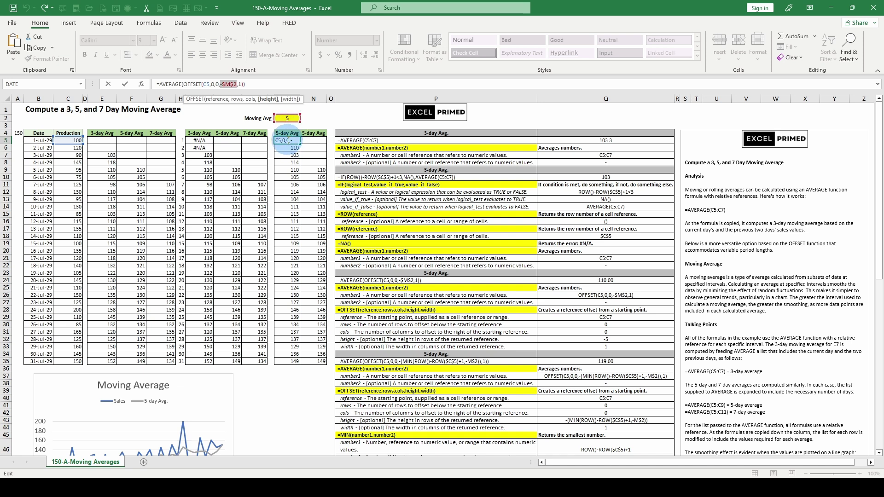
pyautogui.press('Escape')
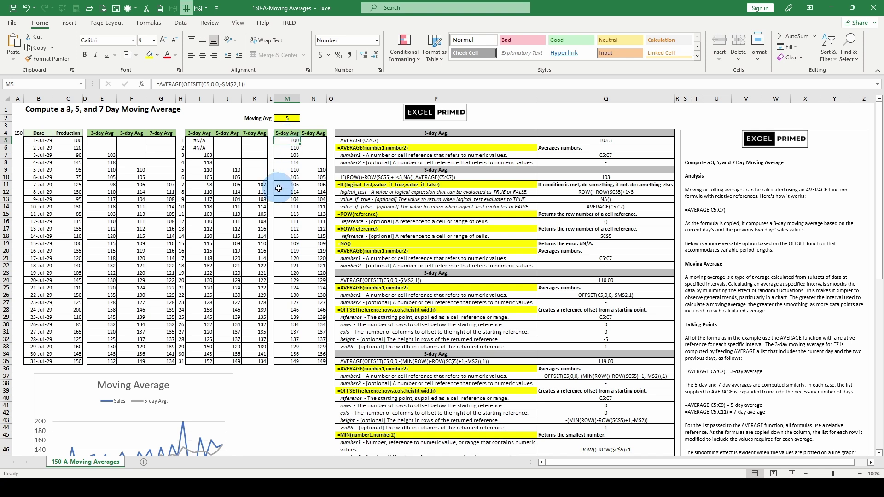
# Undo the last change to restore the formula =(OFFSET(C5,0,0,-$M$2,1)) in K38
pyautogui.click(295, 169)
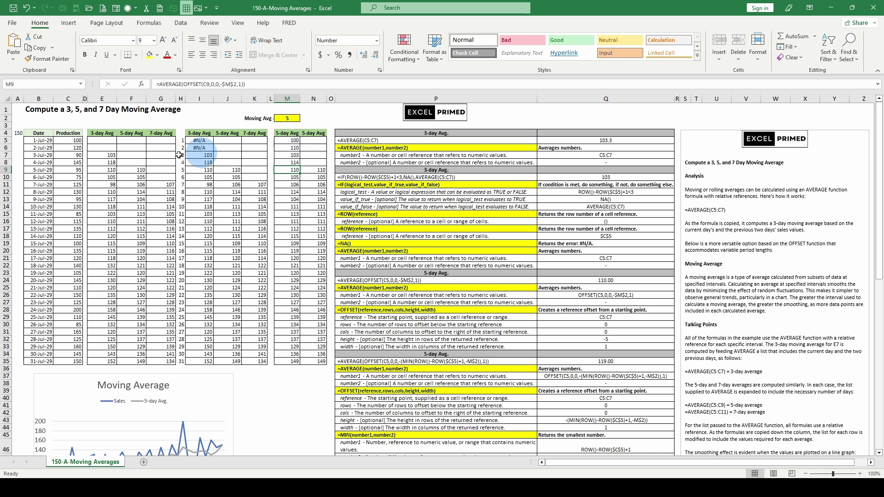
pyautogui.hotkey('ctrl', 'z')
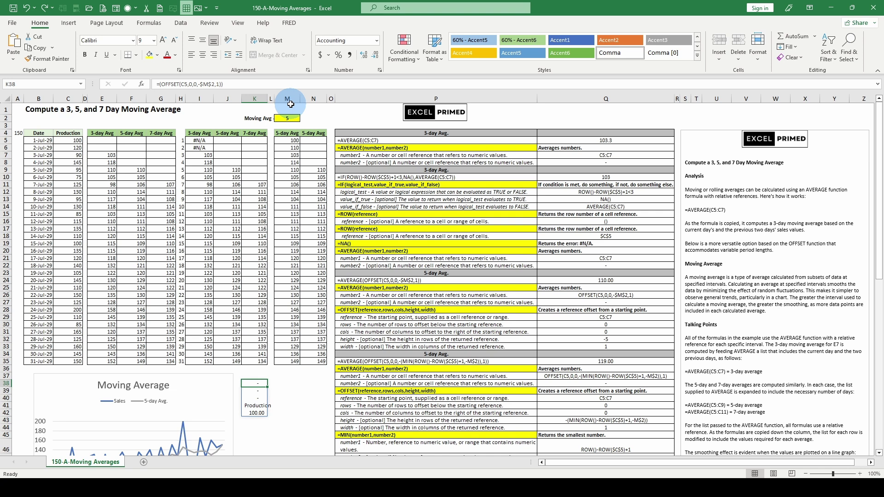
# Compare the OFFSET-based 5-day formulas in M5, M6 and M9 with the cells N5 and N9
pyautogui.click(292, 141)
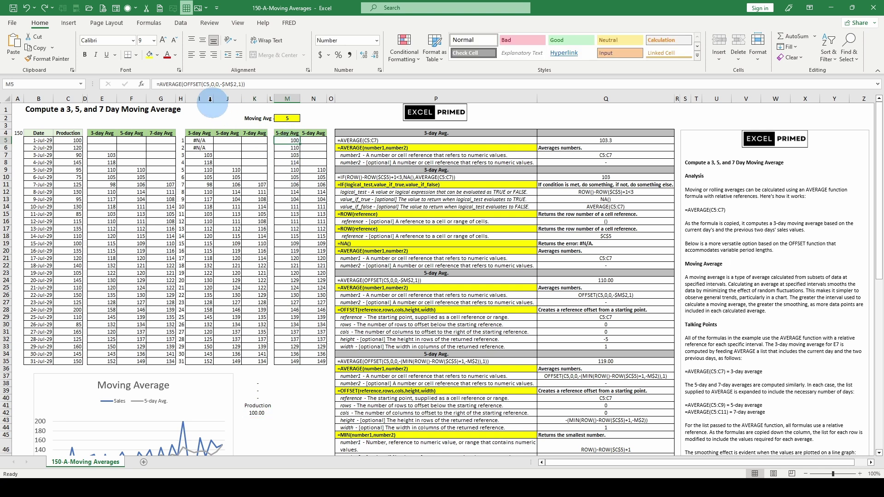
pyautogui.click(292, 148)
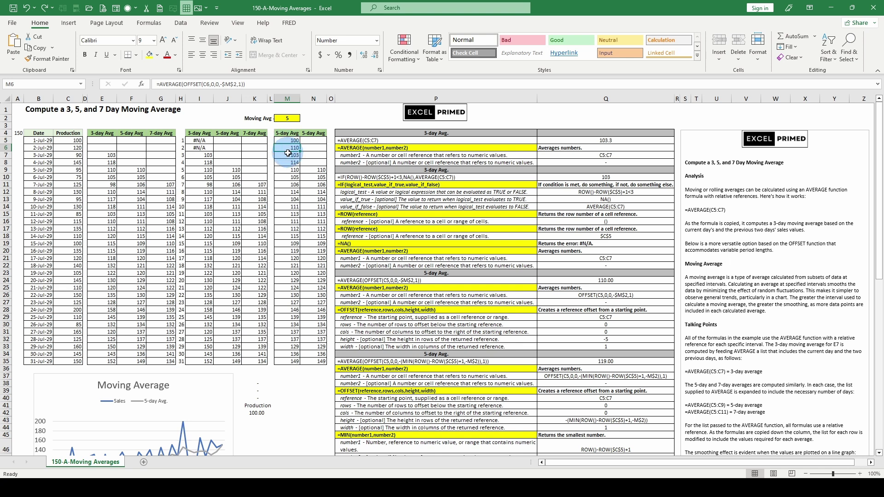
pyautogui.click(315, 142)
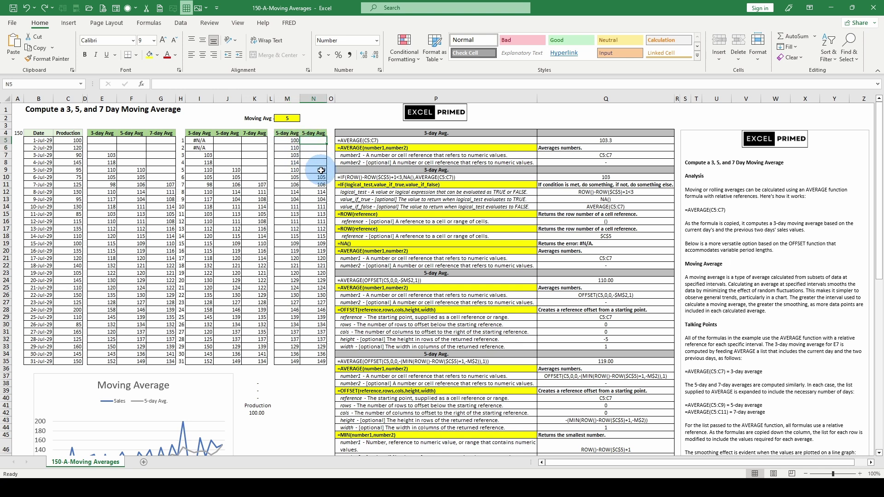
pyautogui.click(321, 170)
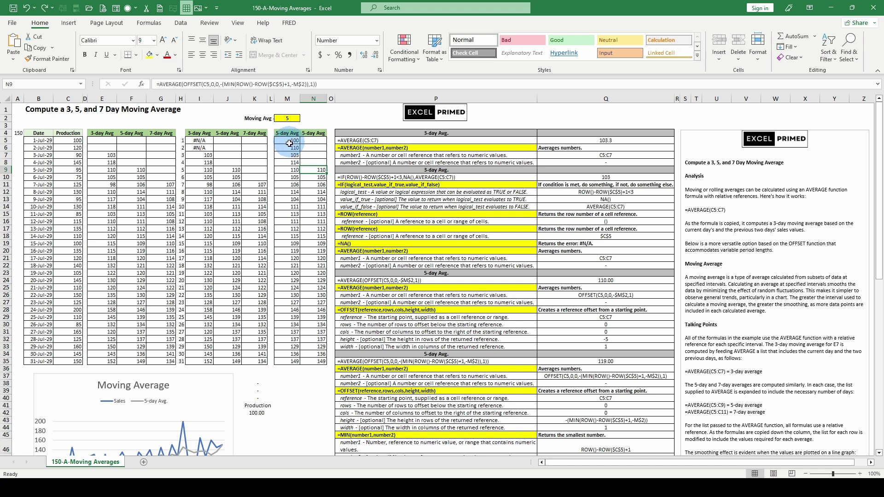
pyautogui.click(283, 171)
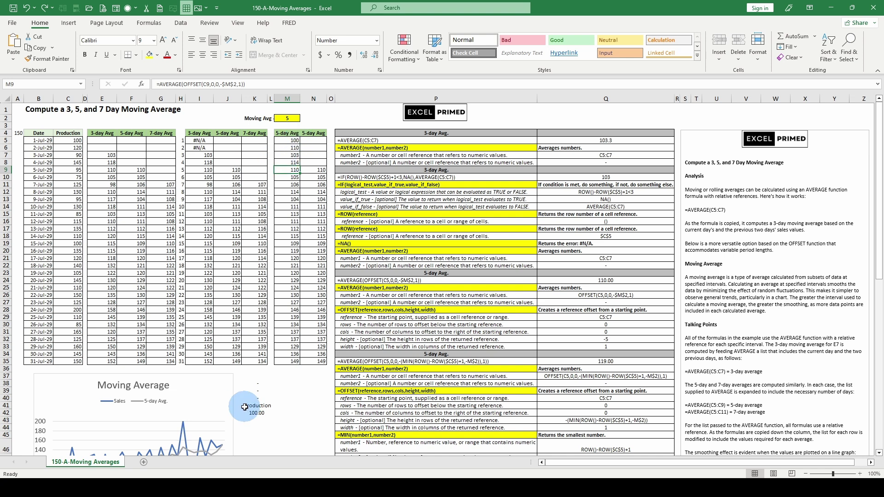
# Change the OFFSET reference in K38 to C9 so the formula reads =(OFFSET(C9,0,0,-$M$2,1))
pyautogui.click(253, 379)
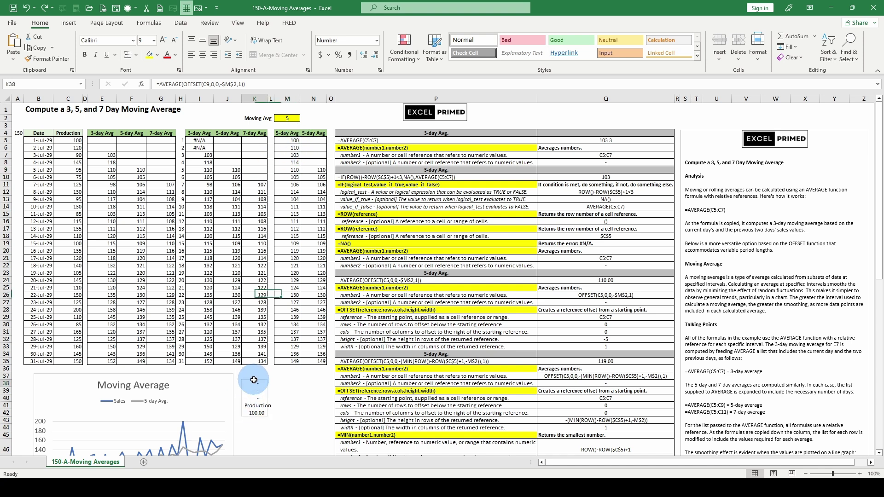
pyautogui.click(185, 84)
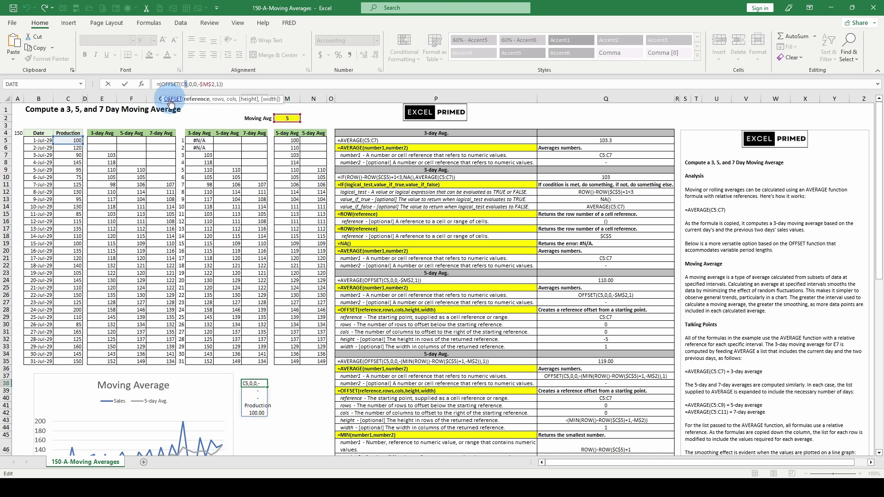
pyautogui.write('9')
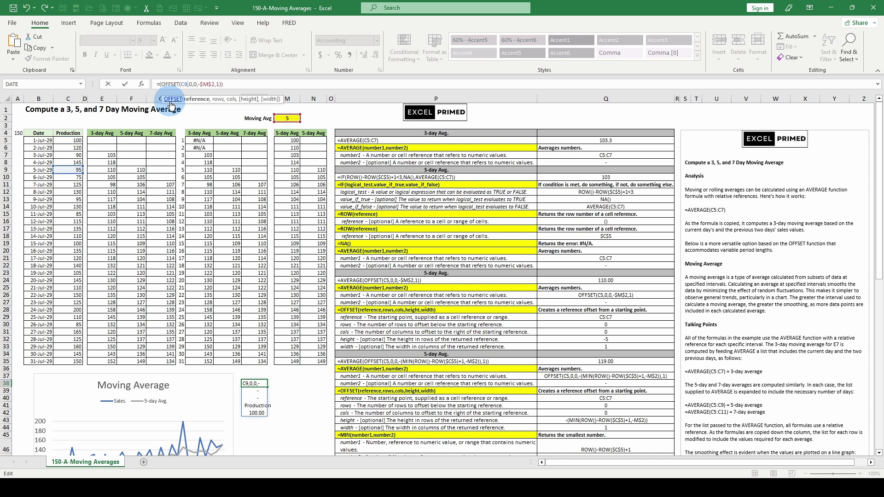
pyautogui.press('Return')
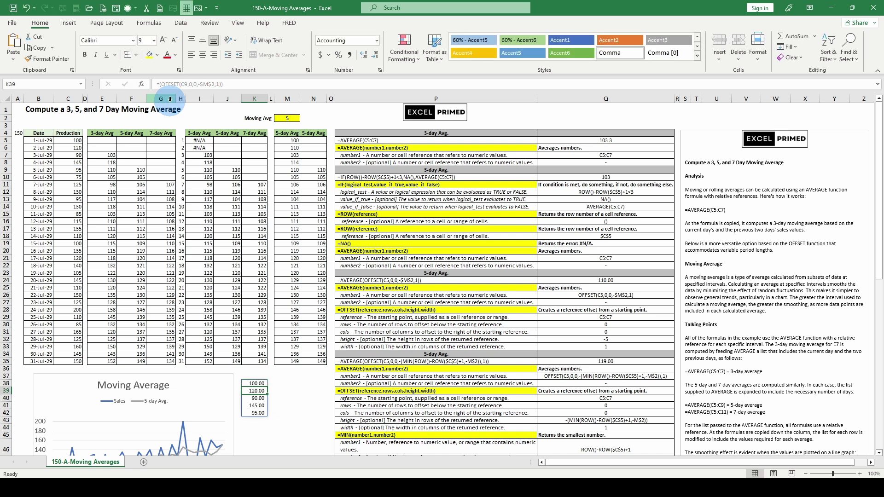
# Clear M5:M8 in the OFFSET-based 5-day average column and select M9
pyautogui.click(290, 169)
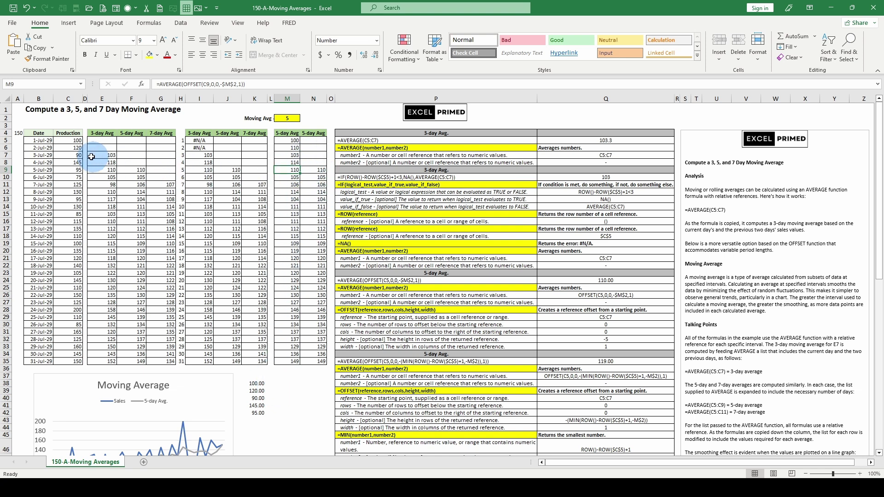
pyautogui.moveTo(293, 139); pyautogui.dragTo(292, 163)
pyautogui.press('Delete')
pyautogui.click(288, 169)
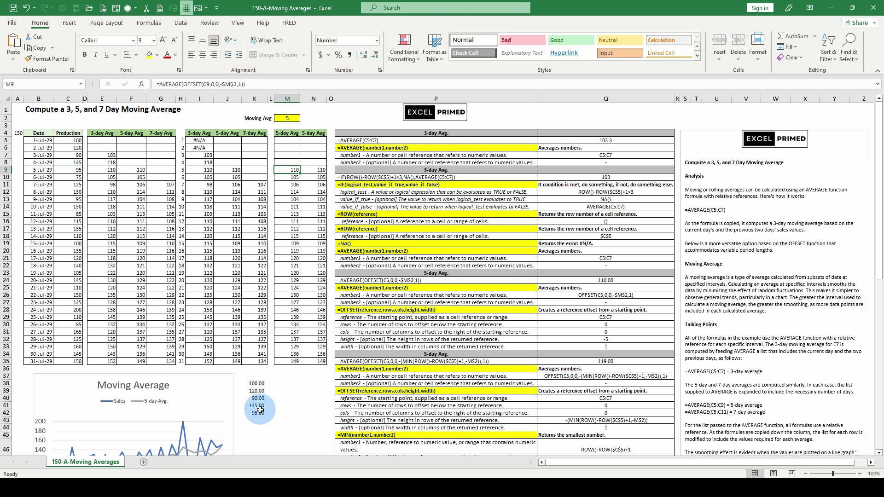
# Compare the 5-day average formulas in columns F, J and M for the 5-Jul and 6-Jul rows
pyautogui.click(76, 170)
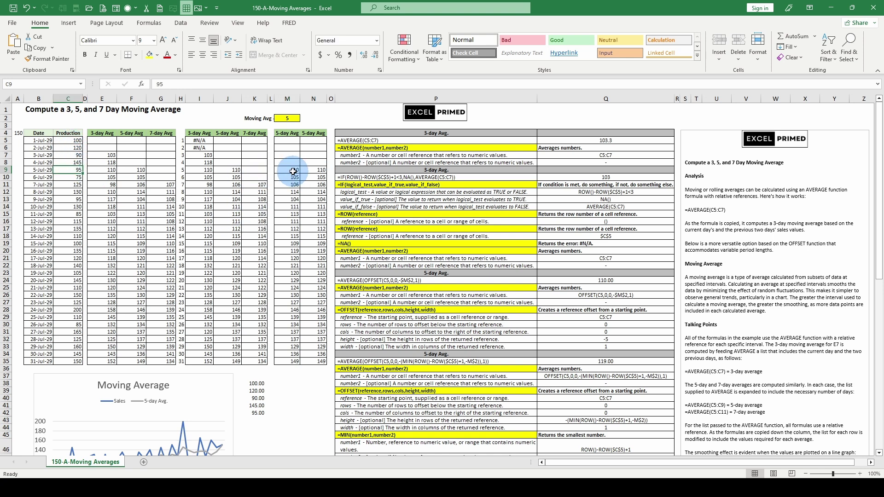
pyautogui.click(236, 170)
pyautogui.click(129, 173)
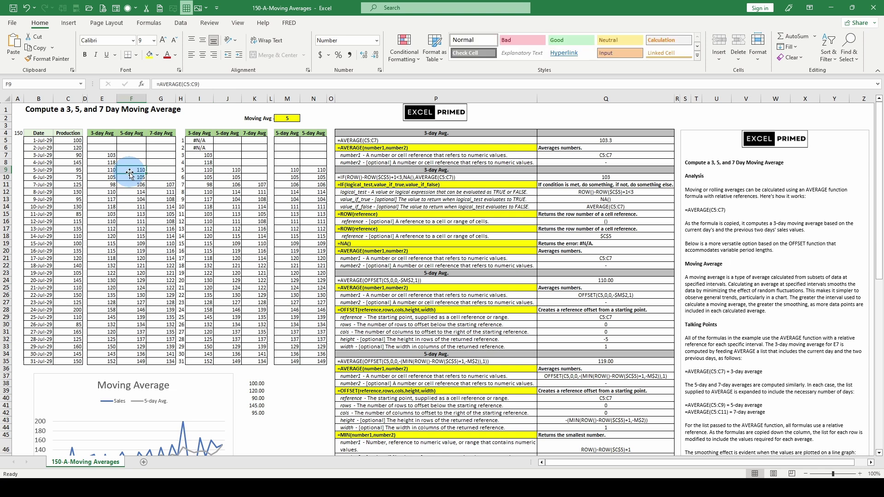
pyautogui.click(291, 179)
pyautogui.click(132, 177)
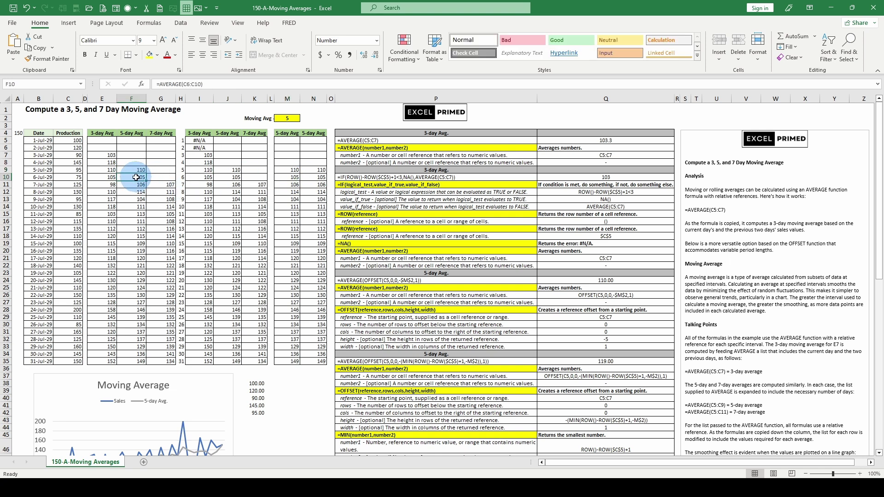
pyautogui.click(229, 177)
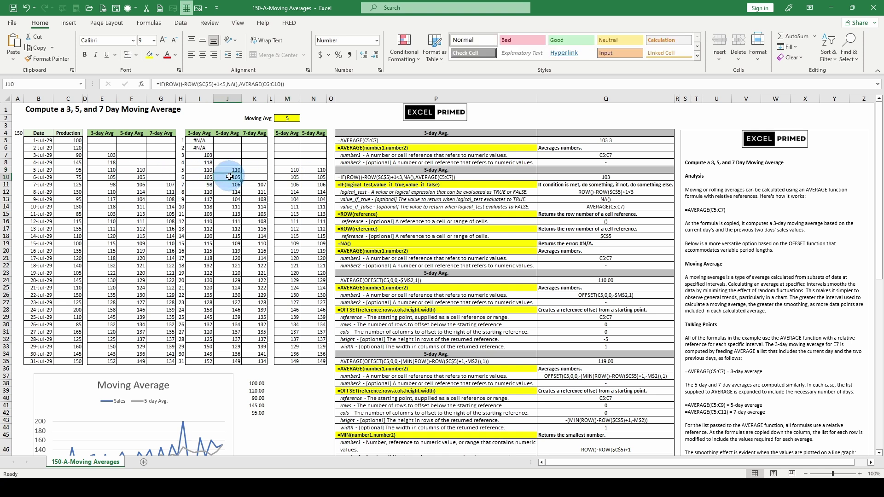
# Examine the reference, rows, cols and height arguments of the OFFSET formula with MIN in N9, and leave it without saving
pyautogui.click(323, 170)
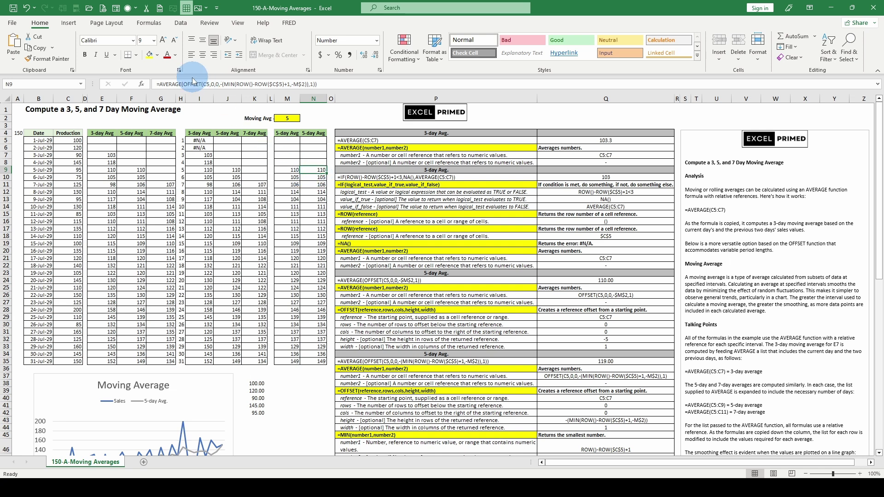
pyautogui.click(208, 84)
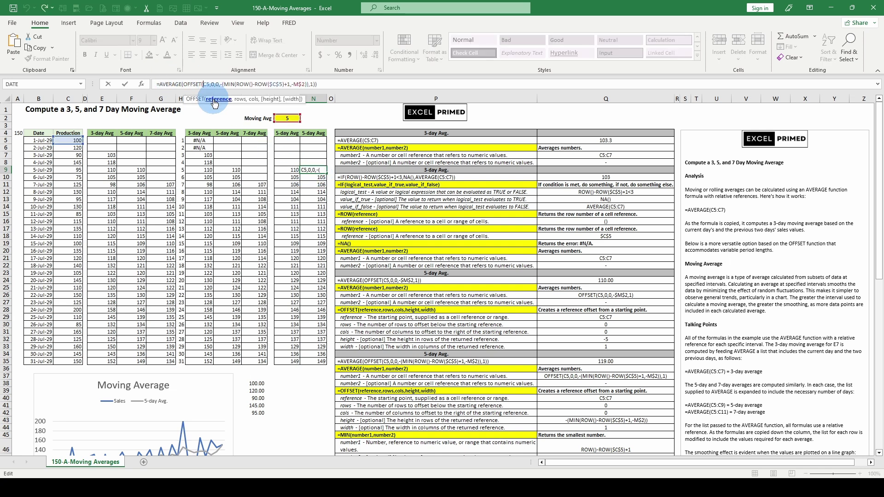
pyautogui.click(238, 99)
pyautogui.click(251, 99)
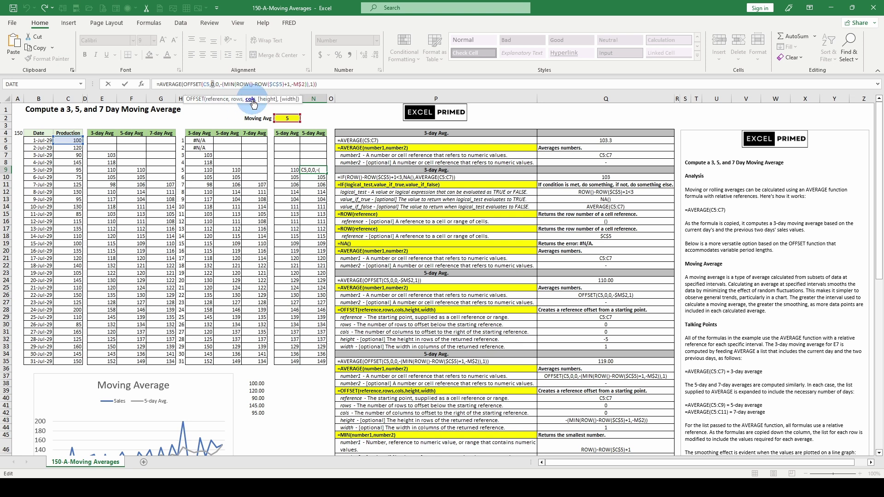
pyautogui.click(268, 99)
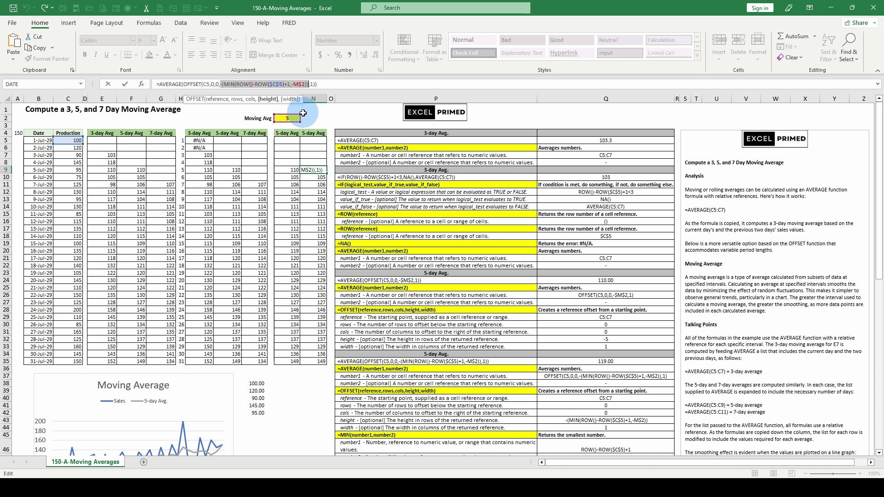
pyautogui.press('Escape')
pyautogui.click(332, 169)
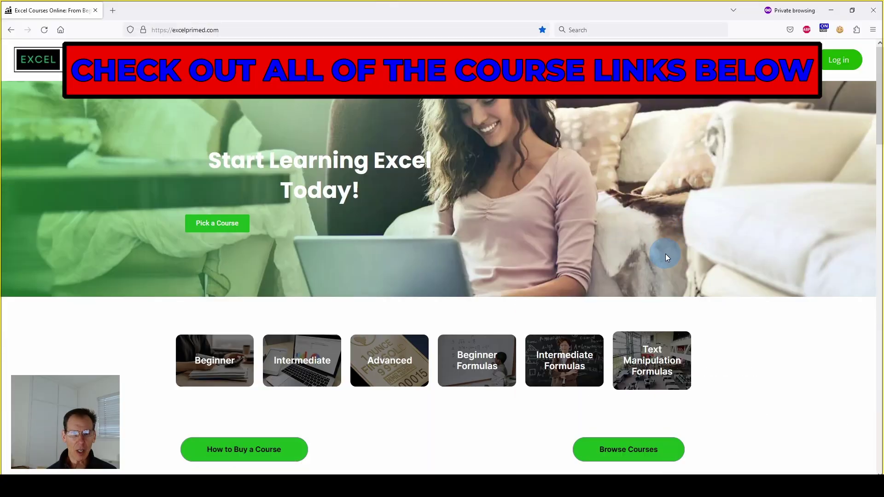
# Look through the Excel course listings on the excelprimed.com home page
pyautogui.scroll(-6, 664, 253)
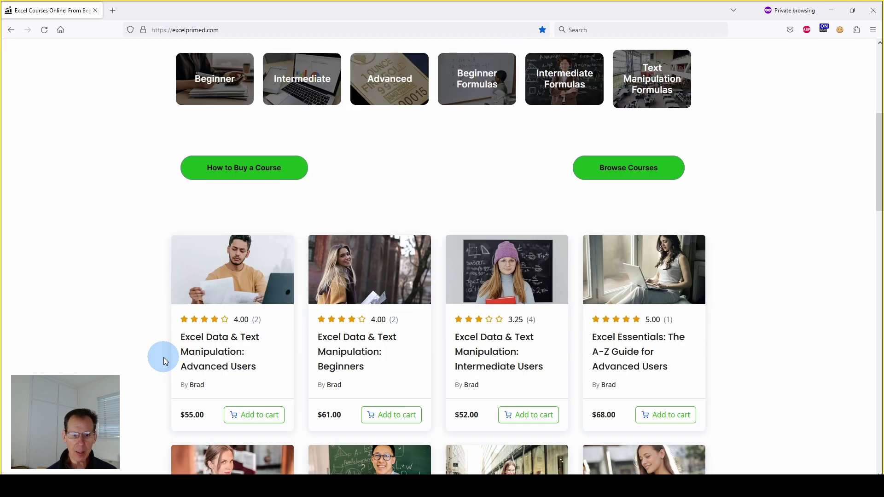
pyautogui.scroll(-2, 164, 357)
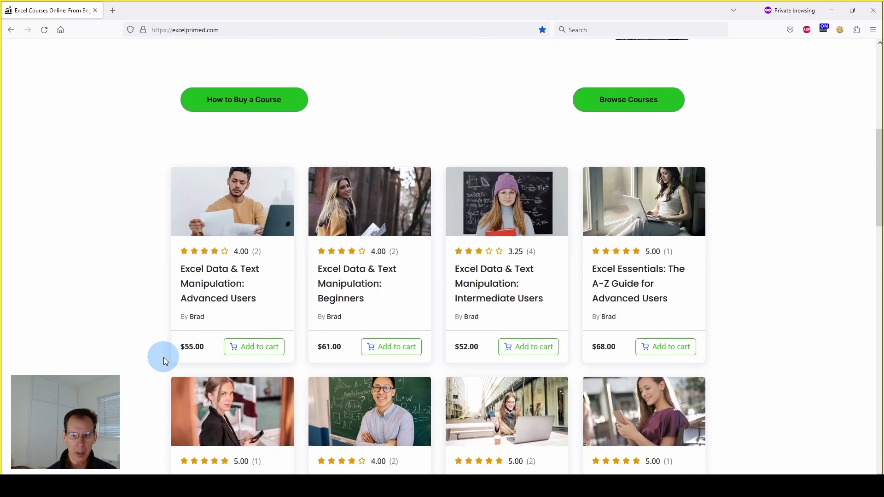
pyautogui.scroll(-1, 622, 272)
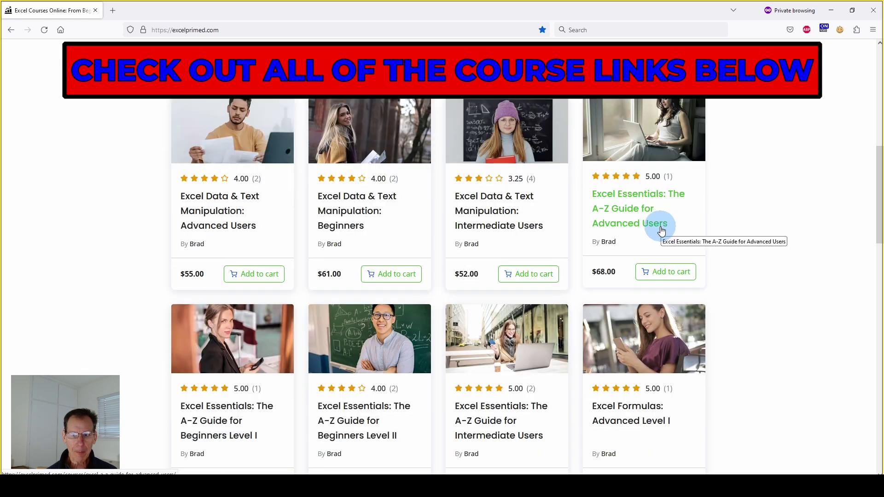
# Browse the Excel Essentials and Excel Formulas courses further down the excelprimed.com home page
pyautogui.scroll(1, 661, 227)
pyautogui.scroll(-1, 659, 227)
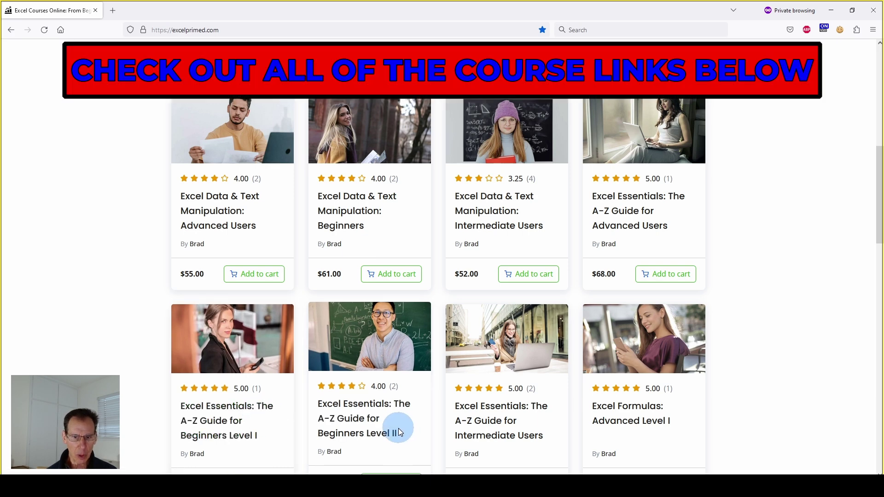
pyautogui.scroll(-1, 487, 366)
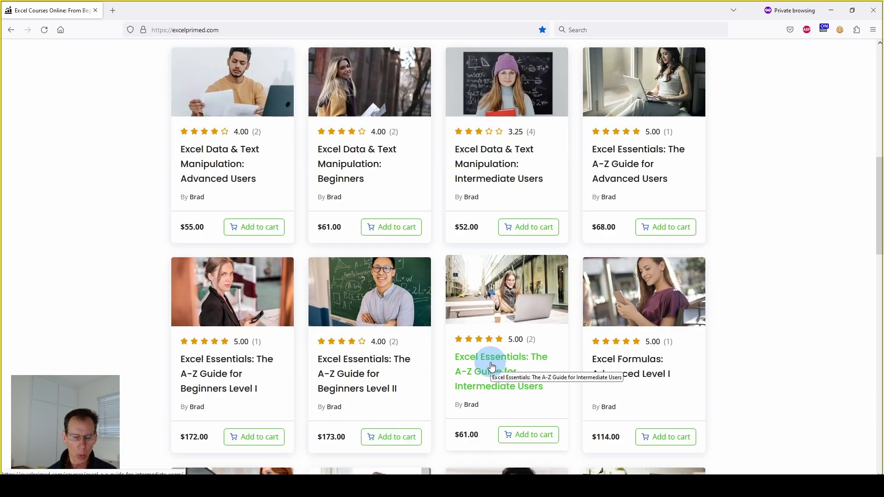
pyautogui.scroll(-2, 670, 309)
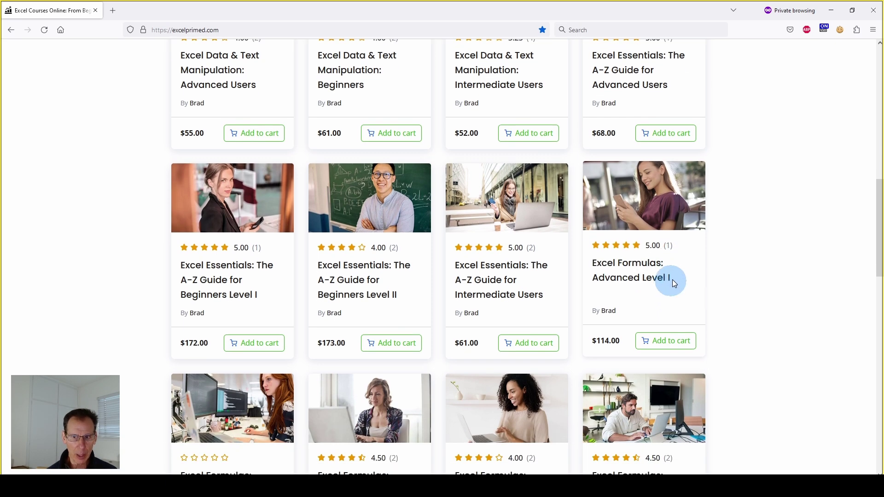
pyautogui.scroll(-1, 430, 409)
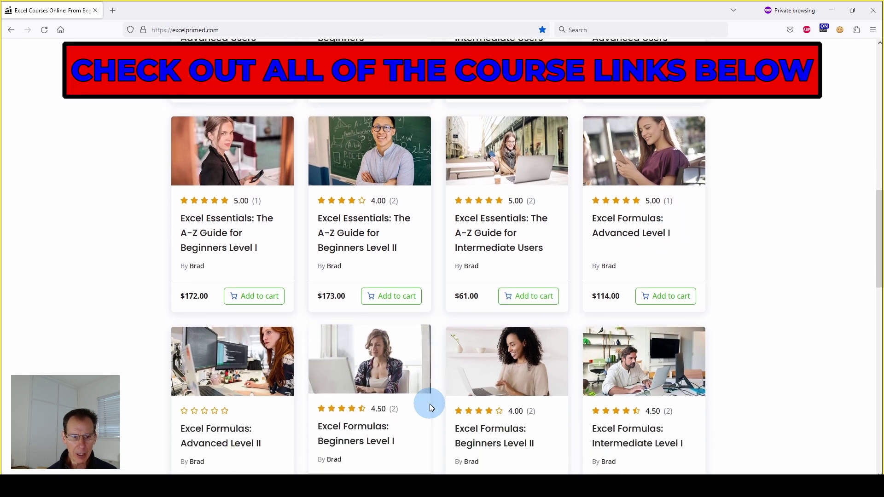
pyautogui.scroll(-1, 470, 402)
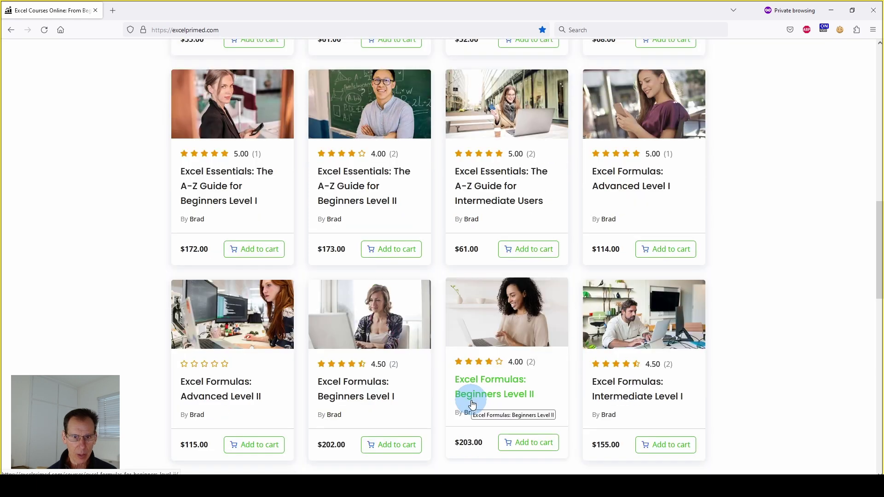
pyautogui.scroll(6, 322, 368)
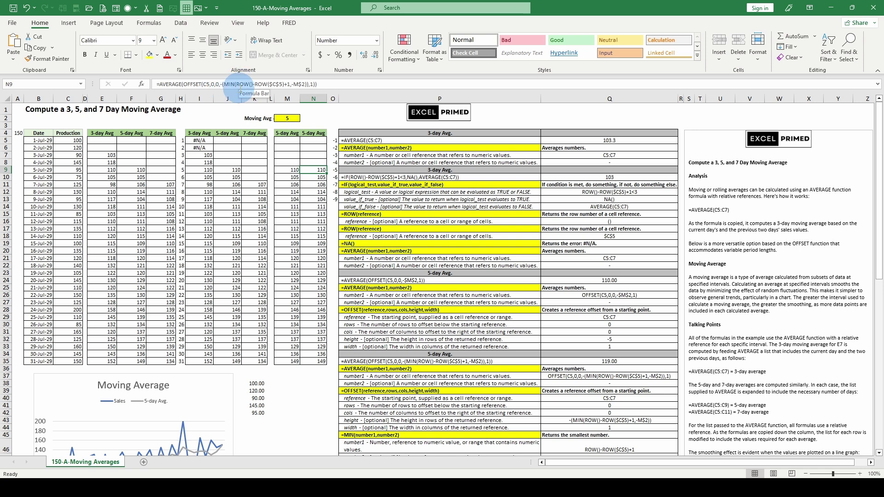
# Examine the number1 and number2 arguments of the MIN function inside the N9 formula
pyautogui.click(240, 84)
pyautogui.click(244, 99)
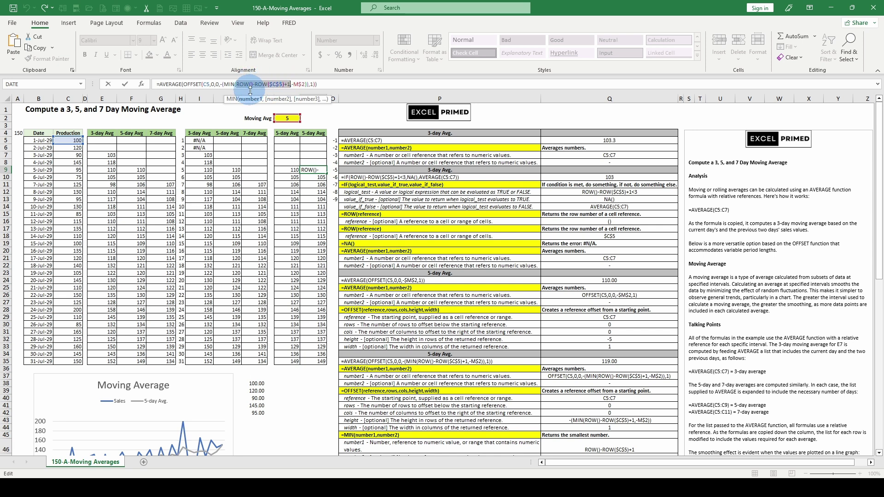
pyautogui.click(282, 100)
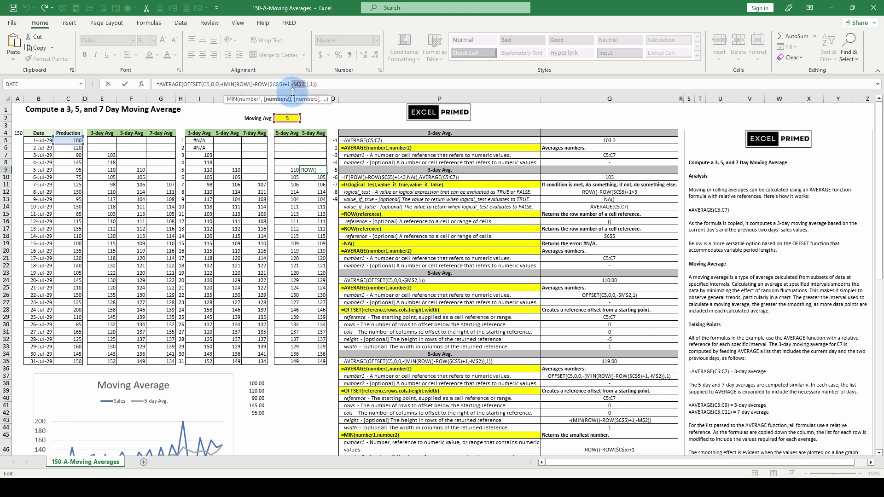
pyautogui.click(245, 99)
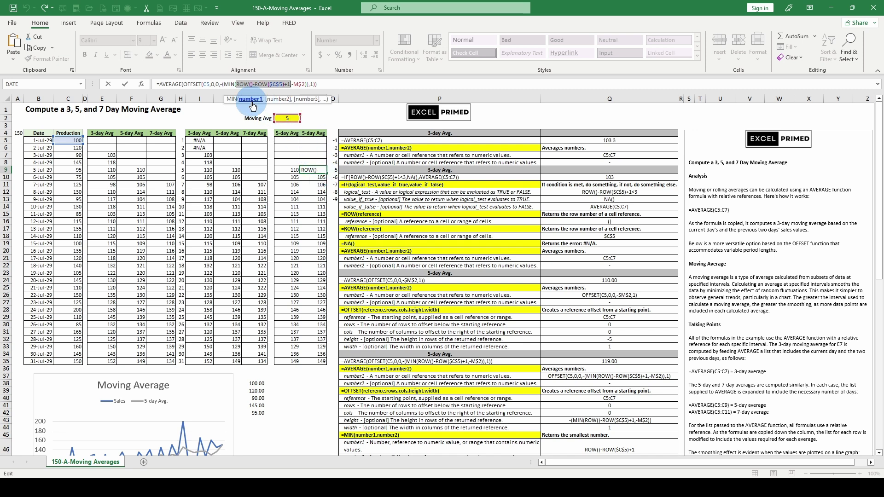
# Evaluate the ROW() and ROW($C$5) parts of the N9 formula separately, and leave the formula without saving
pyautogui.click(243, 84)
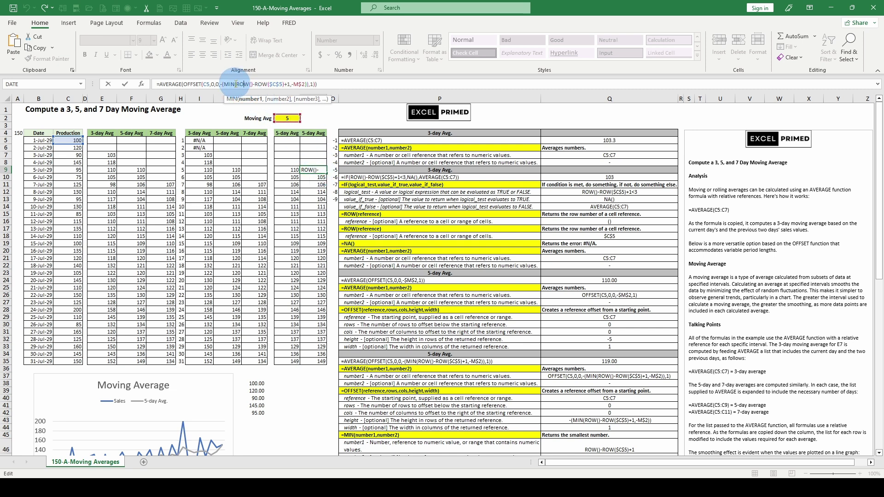
pyautogui.moveTo(235, 84); pyautogui.dragTo(252, 85)
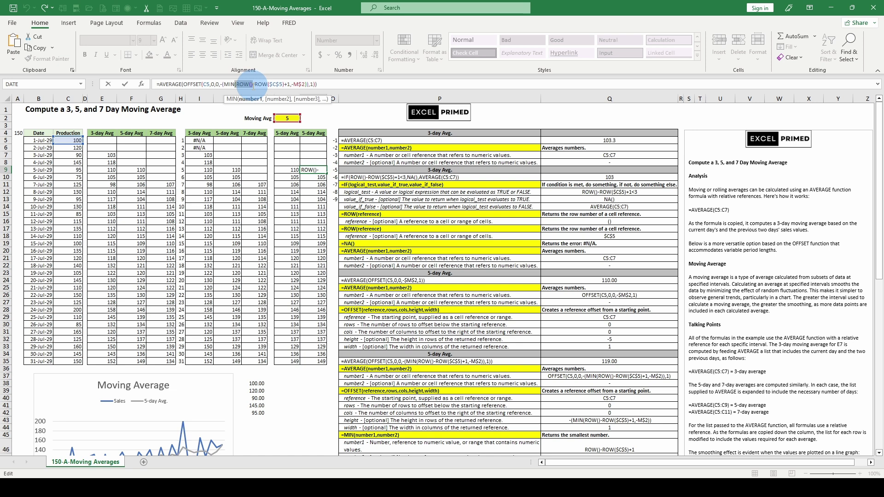
pyautogui.press('F9')
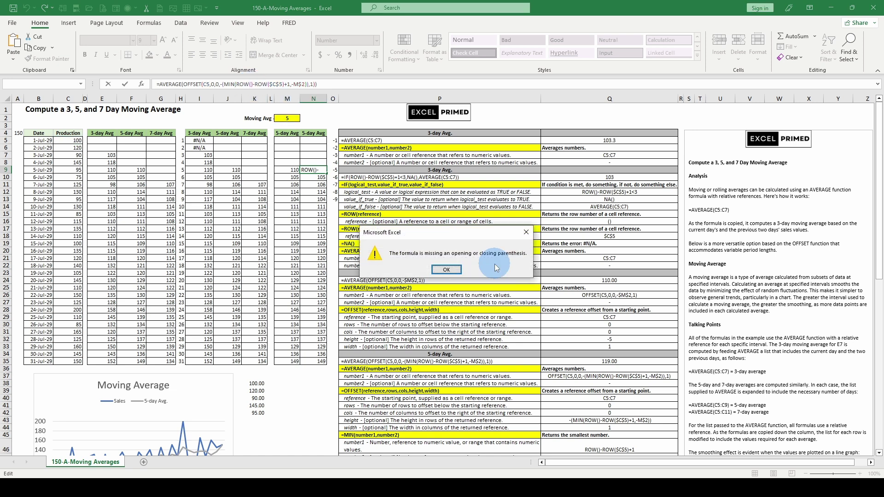
pyautogui.click(526, 232)
pyautogui.moveTo(235, 84); pyautogui.dragTo(245, 85)
pyautogui.press('F9')
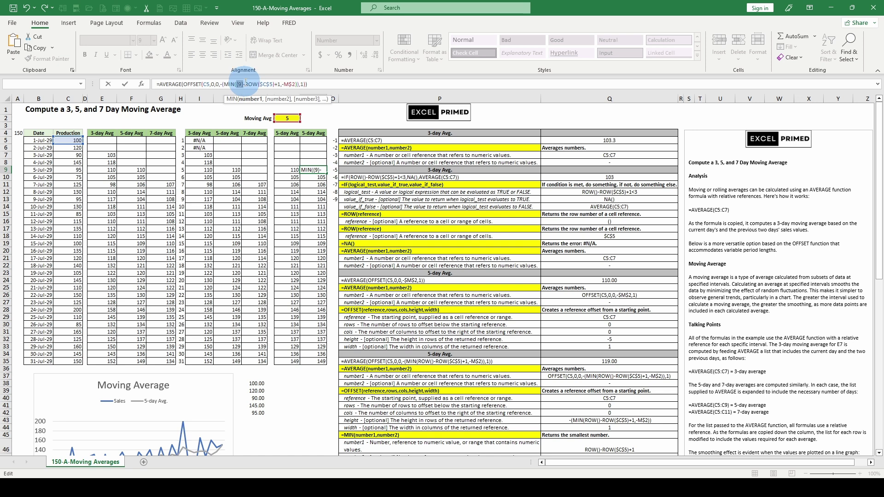
pyautogui.moveTo(246, 84); pyautogui.dragTo(274, 84)
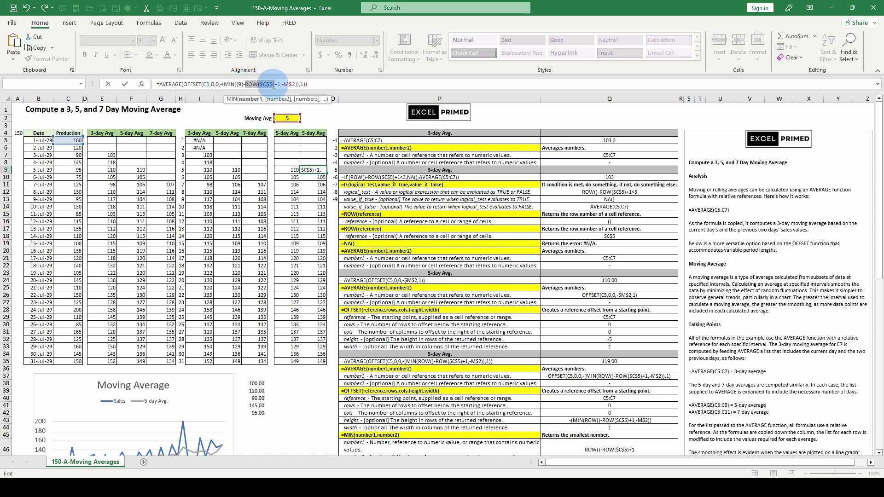
pyautogui.press('F9')
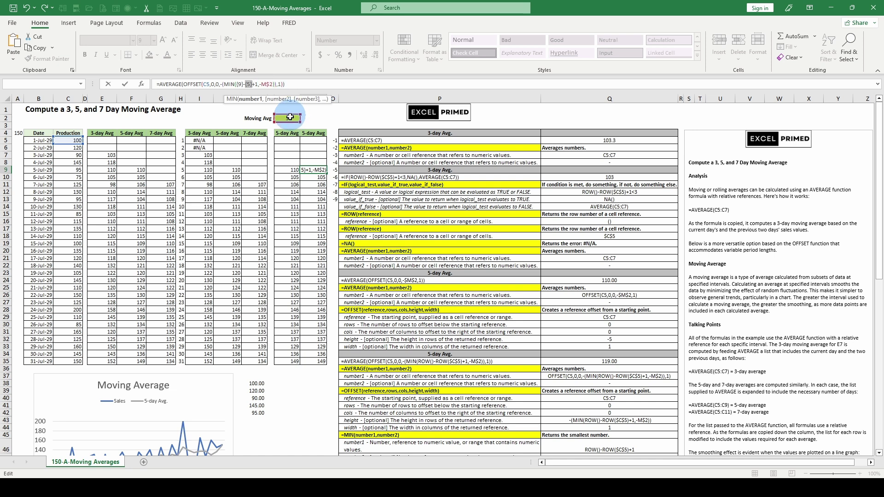
pyautogui.press('Escape')
# Evaluate MIN's whole number1 argument in N9 and compare it with number2, leaving the original formula unsaved
pyautogui.click(238, 84)
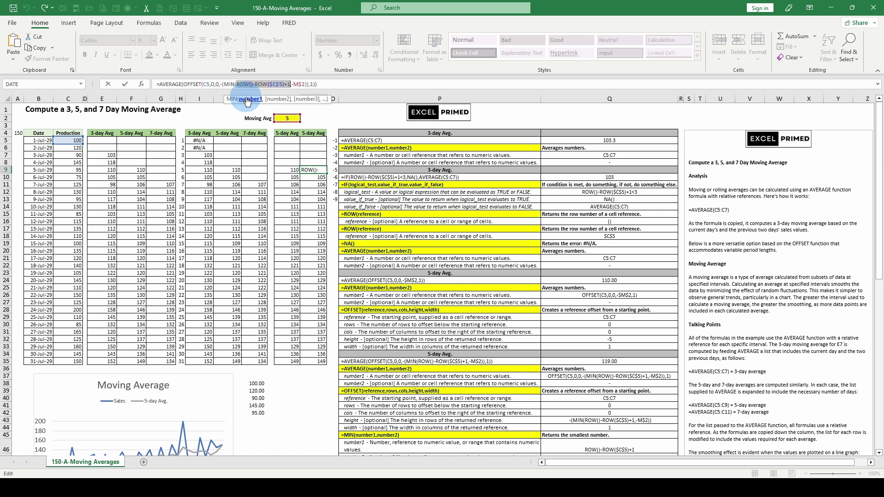
pyautogui.press('F9')
pyautogui.click(268, 100)
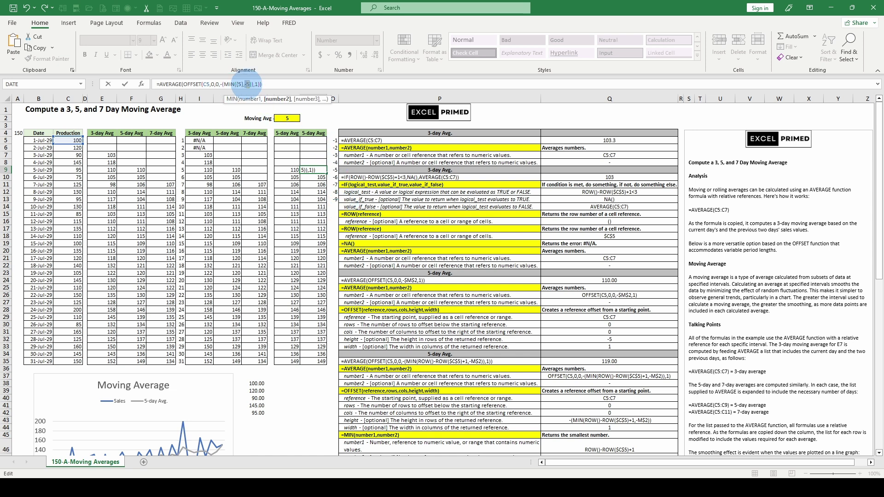
pyautogui.press('Escape')
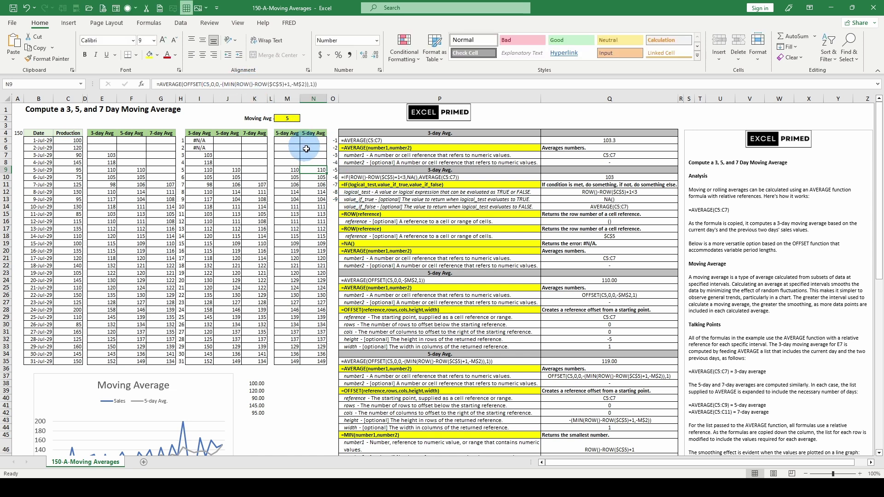
# Change the helper formula in column O to =-(MIN(ROW()-ROW($C$5)+1,-M$2)) and fill it down to O35
pyautogui.click(329, 170)
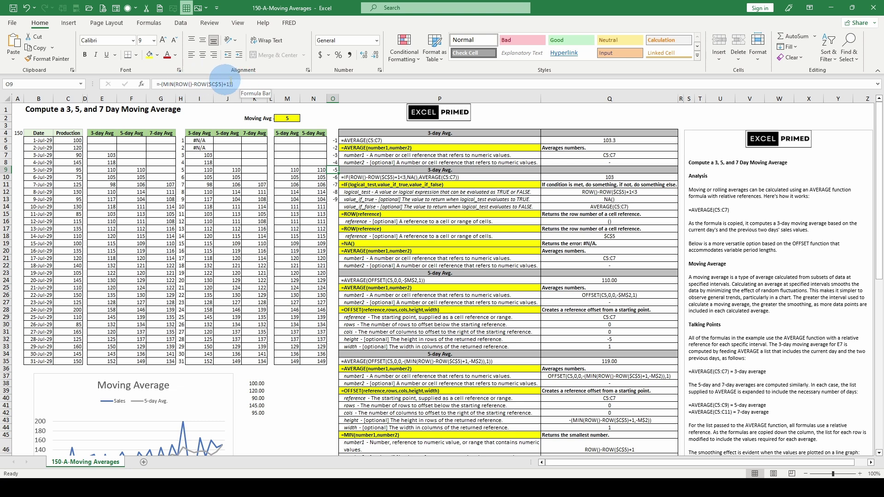
pyautogui.click(321, 169)
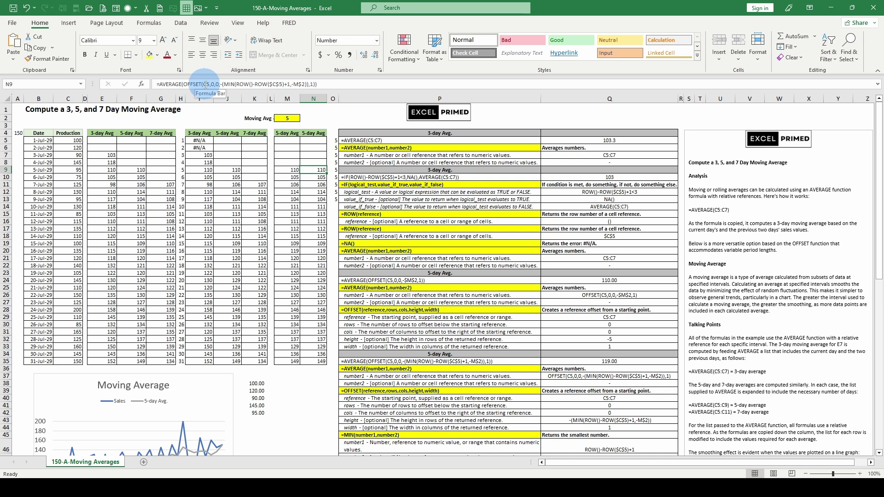
pyautogui.click(335, 171)
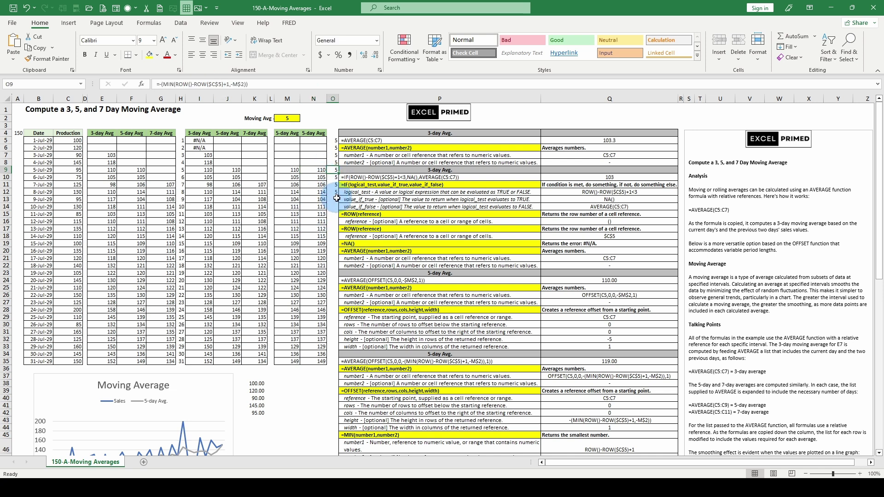
pyautogui.moveTo(336, 198); pyautogui.dragTo(333, 364)
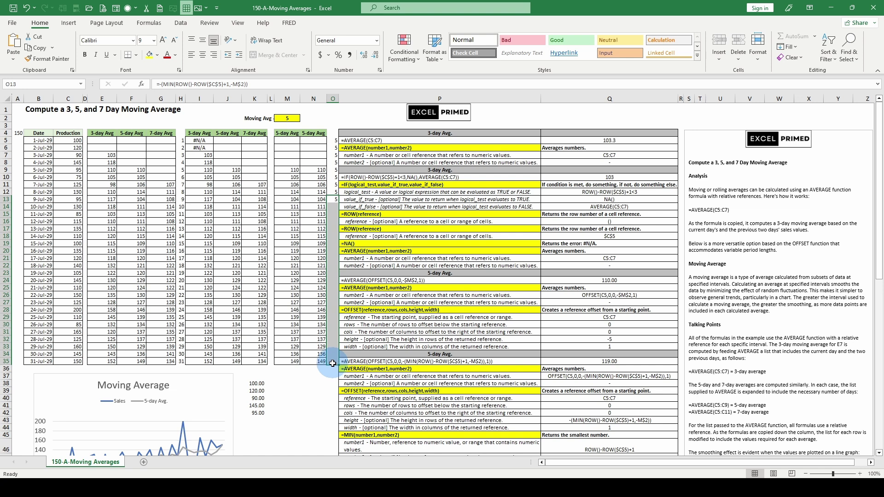
pyautogui.click(332, 200)
pyautogui.click(333, 171)
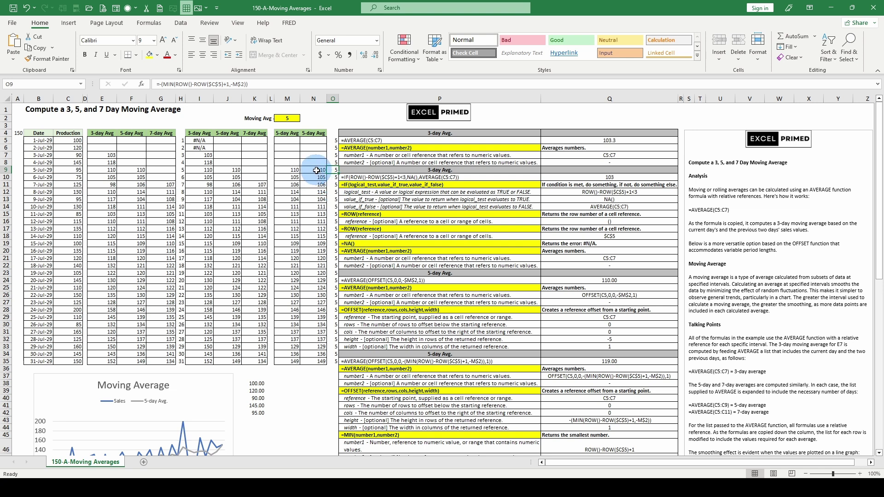
# Compare the OFFSET formulas with MIN in N9 and N10 against the formulas in I7 and M9
pyautogui.click(318, 170)
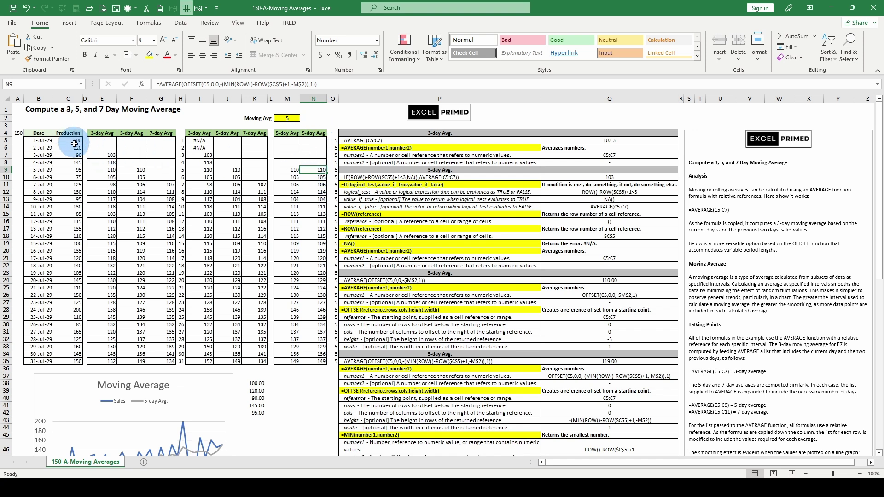
pyautogui.click(315, 176)
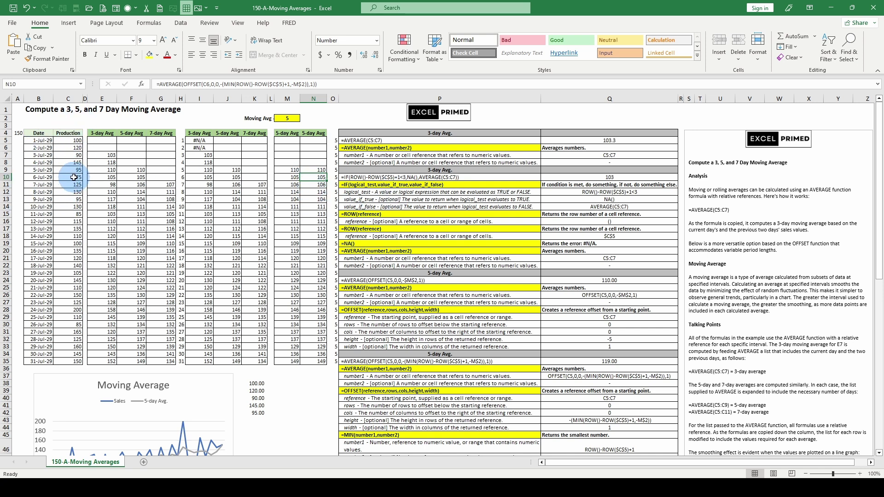
pyautogui.click(196, 154)
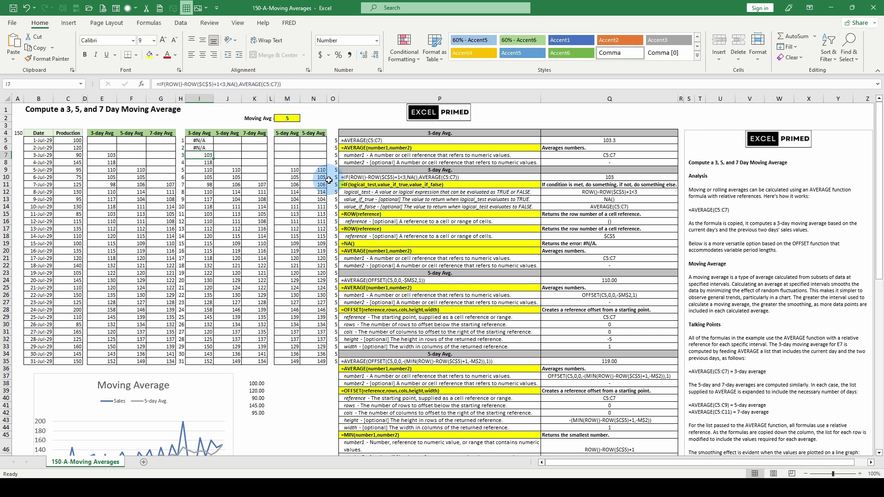
pyautogui.click(318, 170)
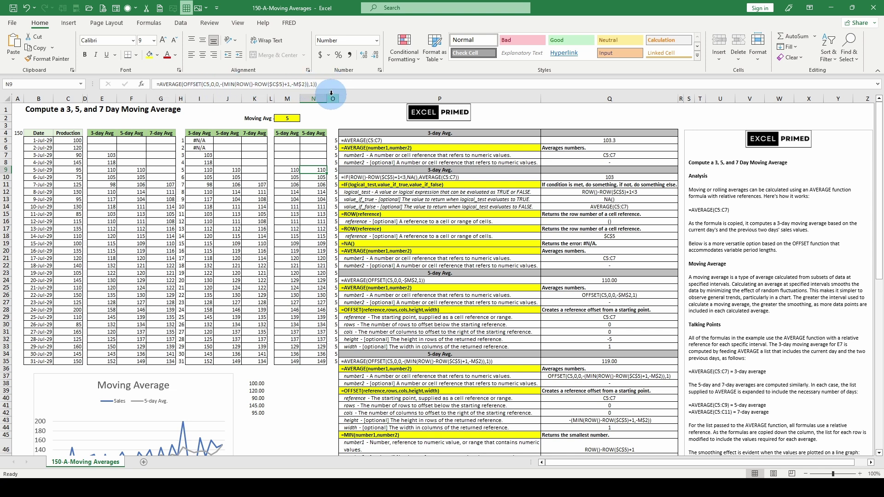
pyautogui.click(297, 170)
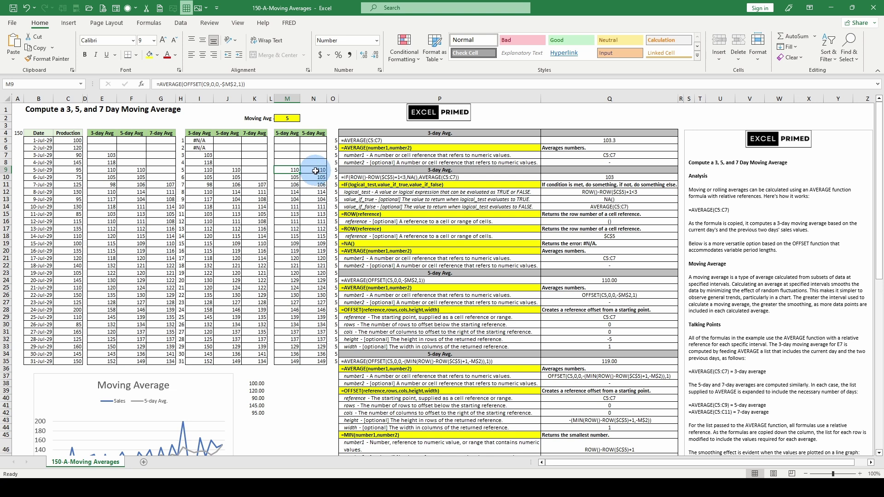
pyautogui.click(315, 171)
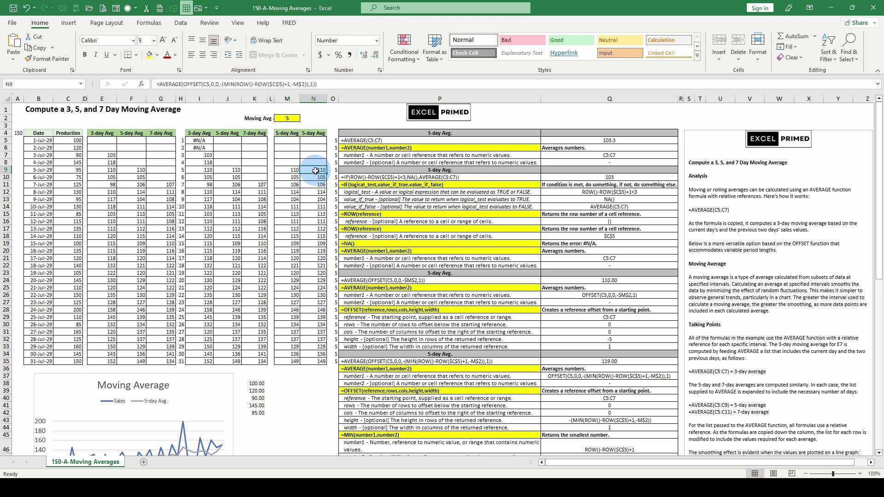
# Review the moving average formulas across the three methods in cells E9, F9, G11, I9, J11, M11 and N12
pyautogui.click(108, 171)
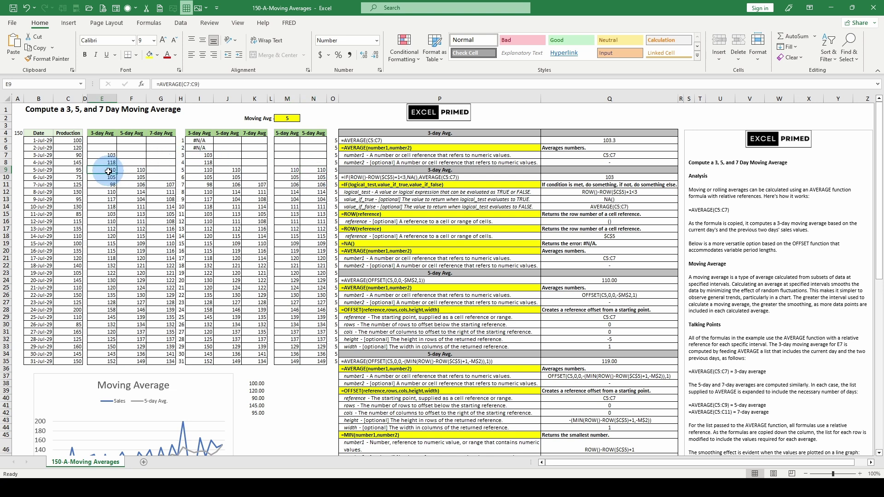
pyautogui.click(141, 172)
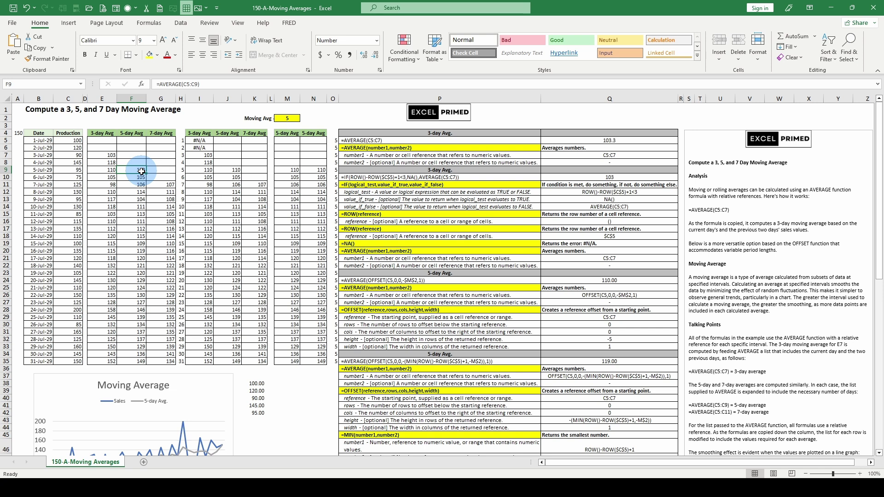
pyautogui.click(161, 185)
pyautogui.click(201, 172)
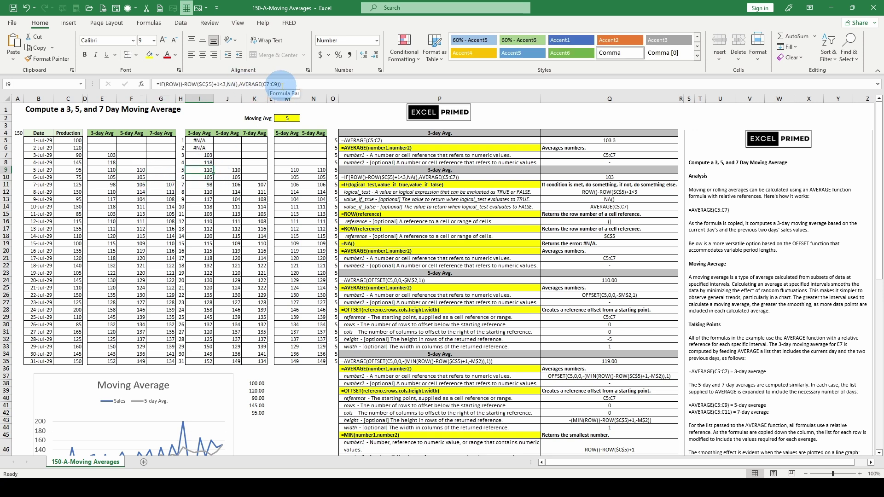
pyautogui.click(228, 183)
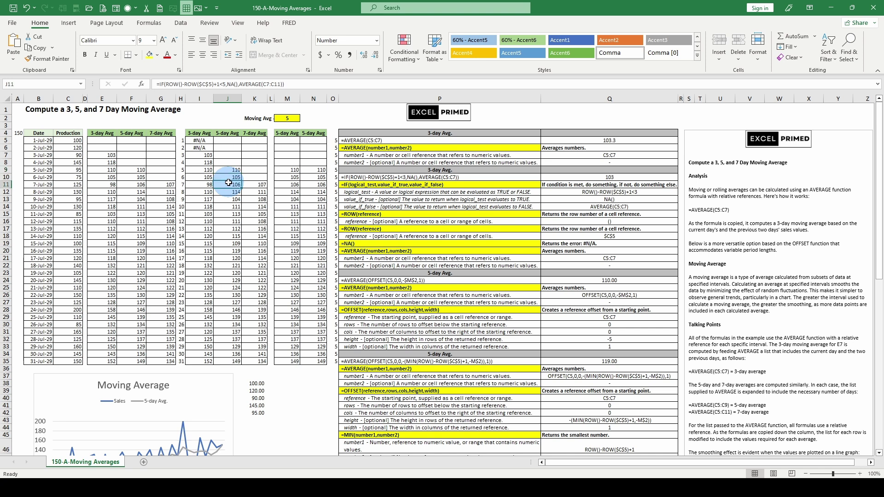
pyautogui.click(291, 182)
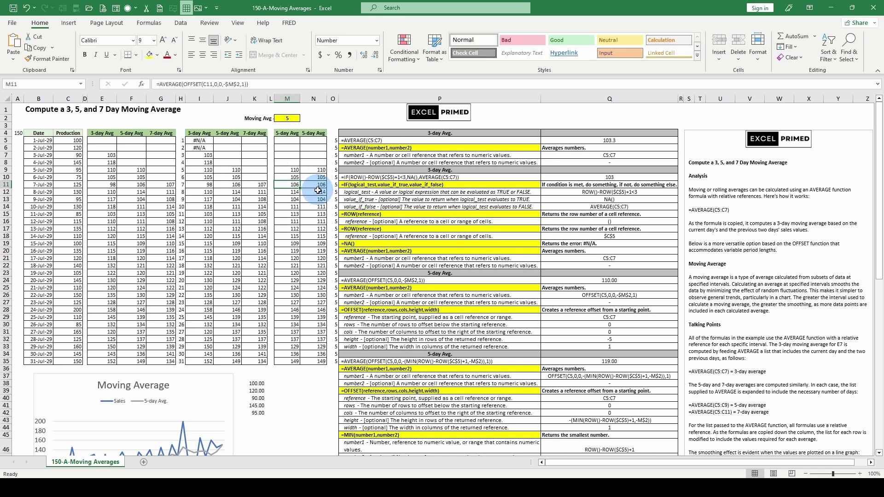
pyautogui.click(318, 190)
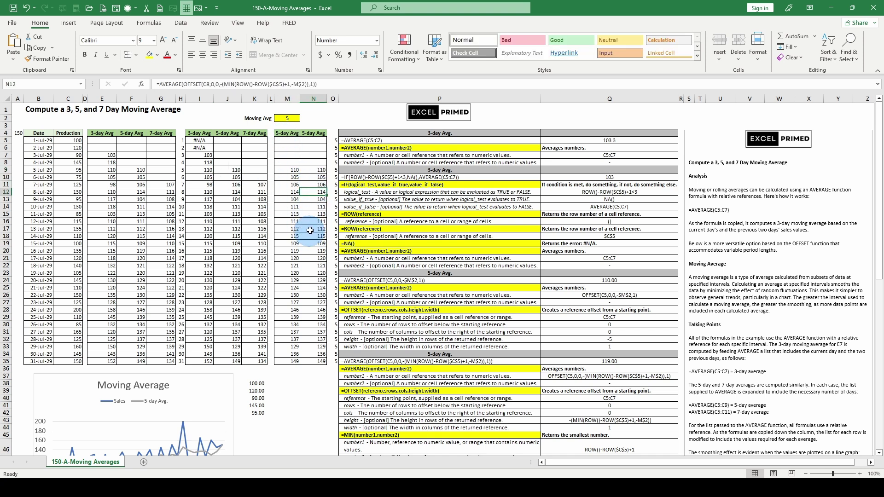
# Read through the written notes on moving averages beside the data, from the Analysis section to the closing OFFSET explanation
pyautogui.scroll(-1, 295, 251)
pyautogui.scroll(1, 295, 251)
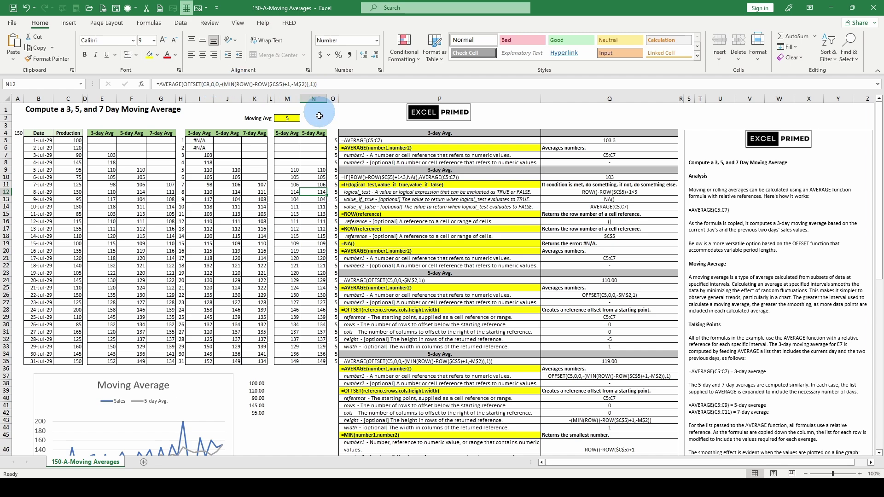
pyautogui.scroll(-6, 309, 278)
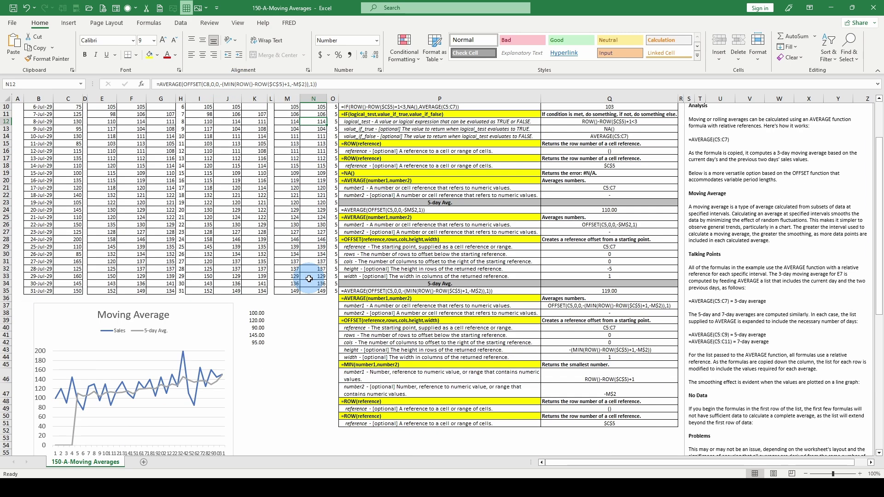
pyautogui.scroll(-4, 322, 257)
pyautogui.scroll(8, 308, 230)
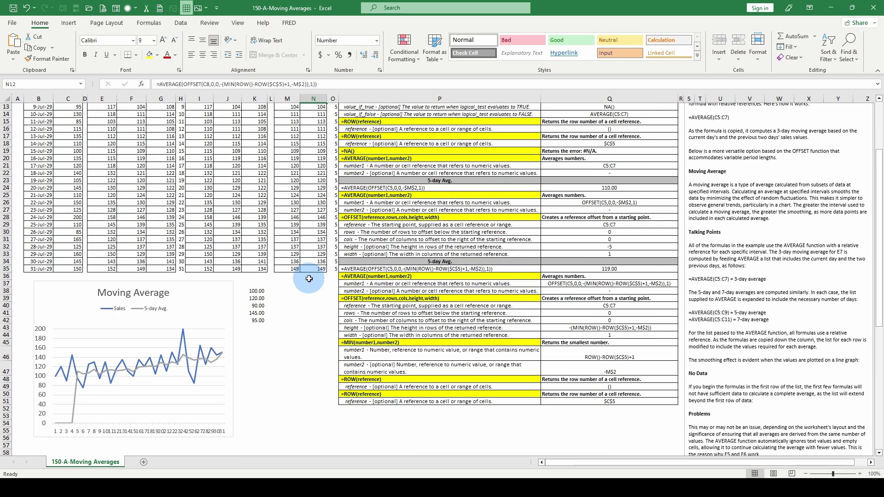
pyautogui.scroll(-1, 622, 221)
pyautogui.scroll(-5, 670, 297)
pyautogui.scroll(-19, 671, 296)
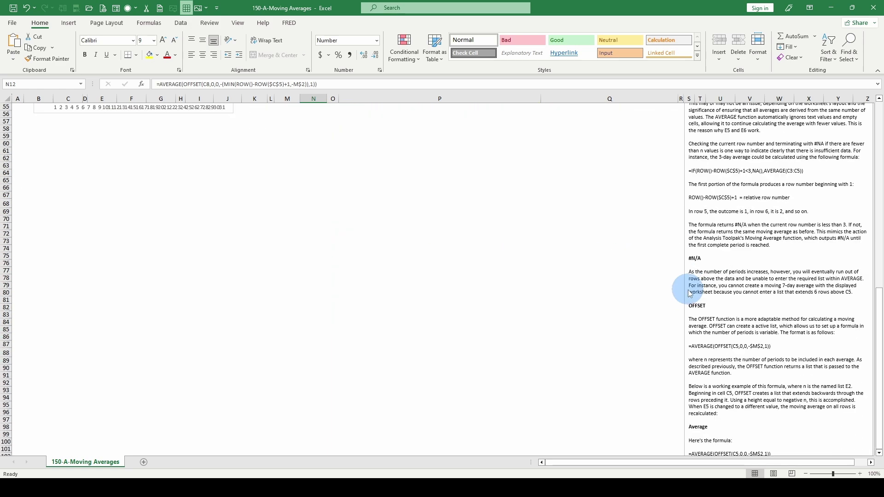
pyautogui.scroll(-4, 689, 293)
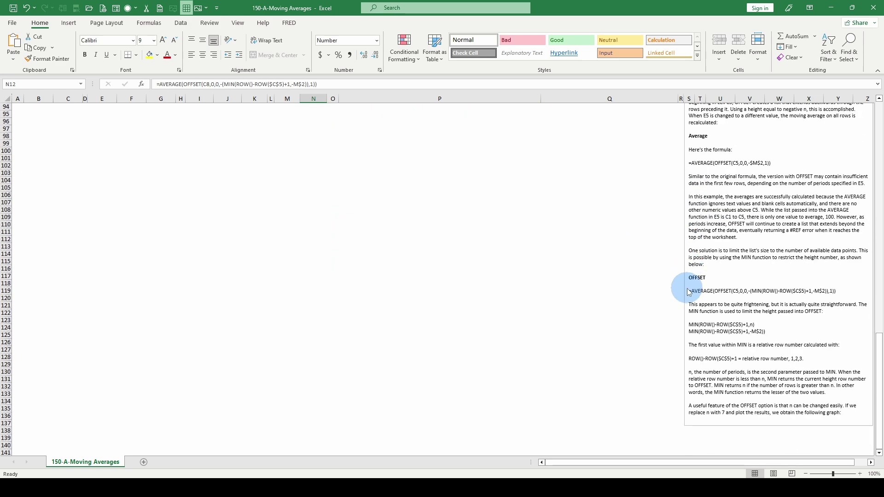
pyautogui.scroll(20, 689, 291)
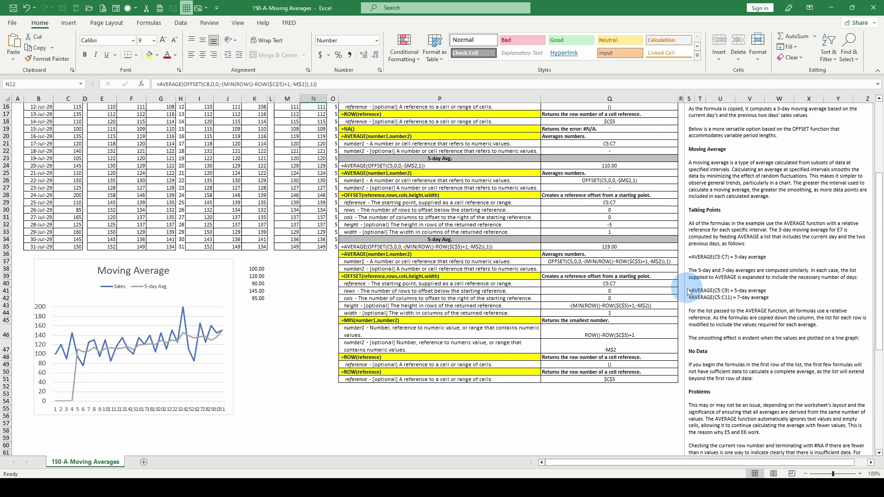
# Review the formula breakdown tables and the Moving Average chart alongside the production data
pyautogui.scroll(-12, 539, 228)
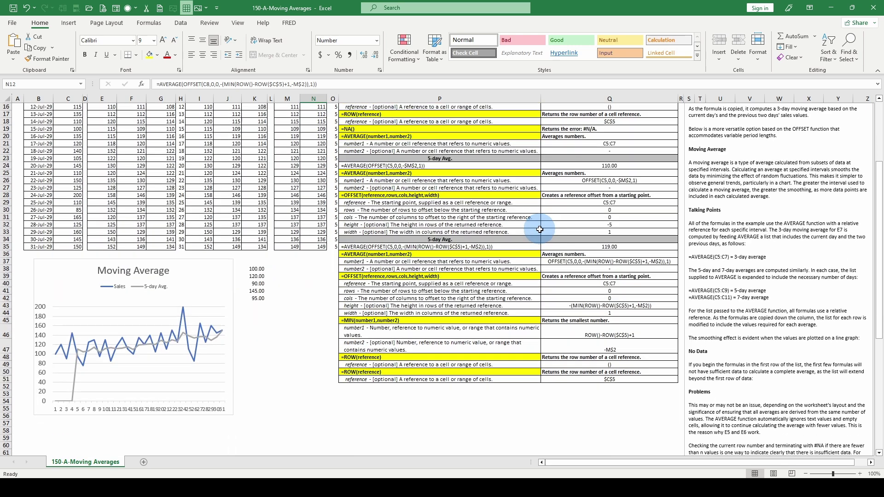
pyautogui.scroll(12, 446, 211)
pyautogui.scroll(-2, 446, 210)
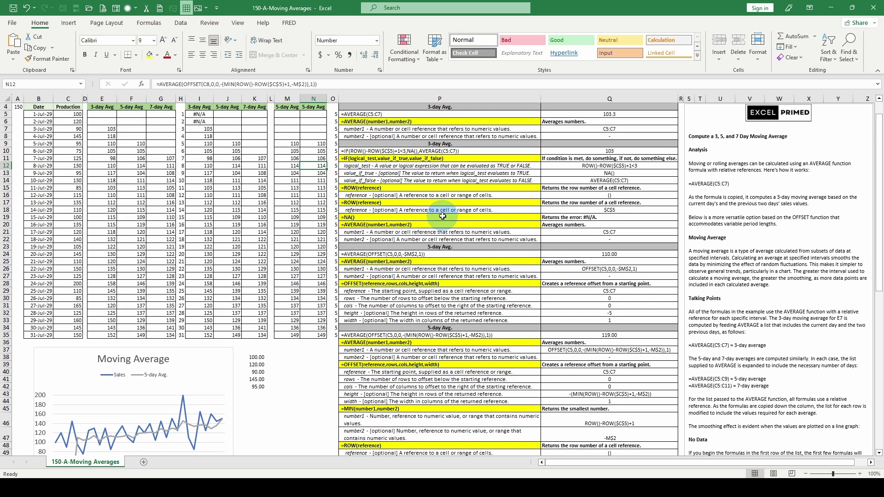
pyautogui.scroll(2, 365, 194)
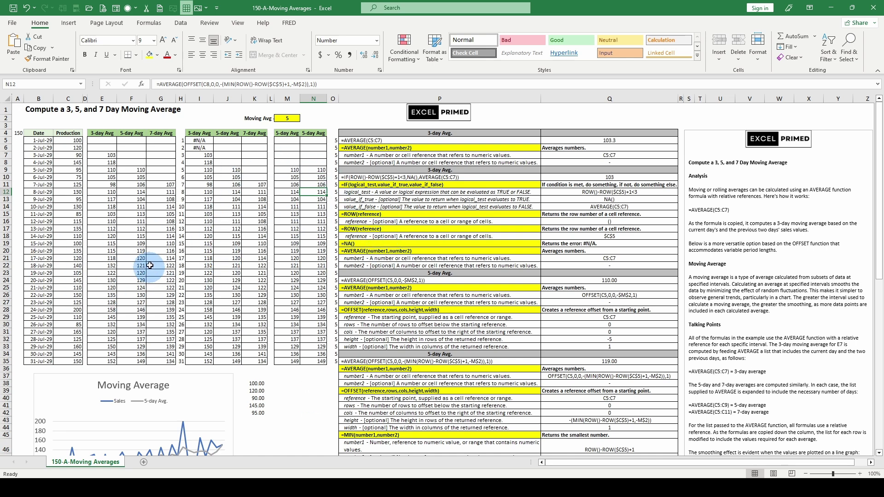
pyautogui.scroll(-3, 290, 240)
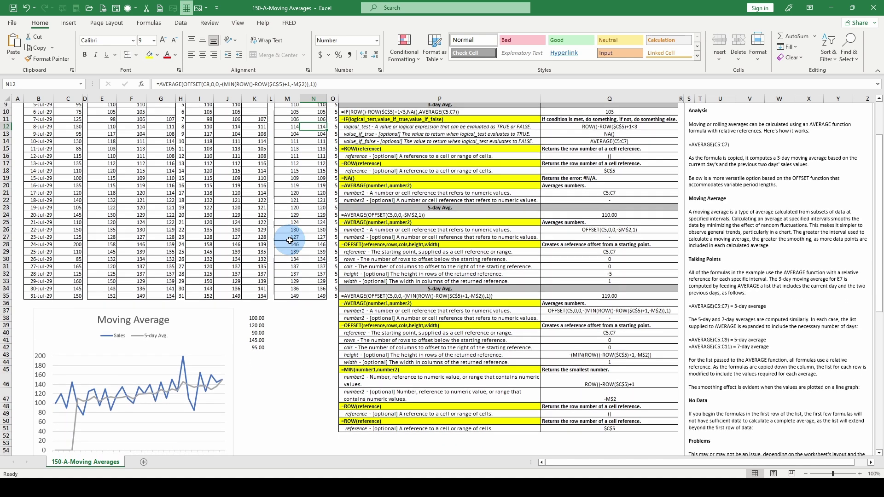
pyautogui.scroll(3, 133, 331)
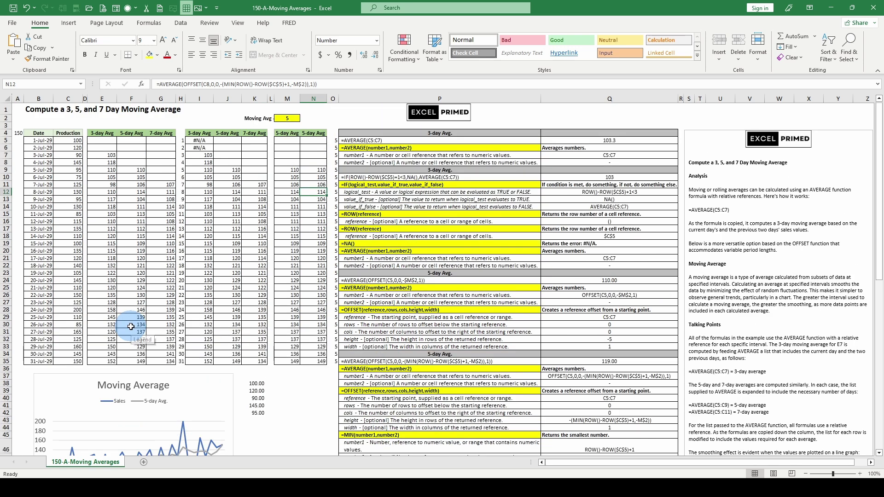
# Open the recommended charts for the production values in C5:C35 together with the 7-day averages in G5:G35
pyautogui.click(69, 23)
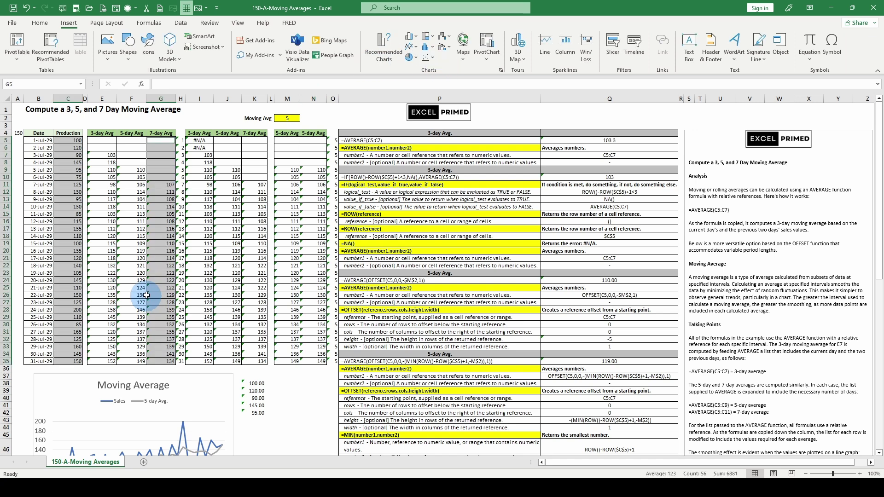
pyautogui.click(68, 139)
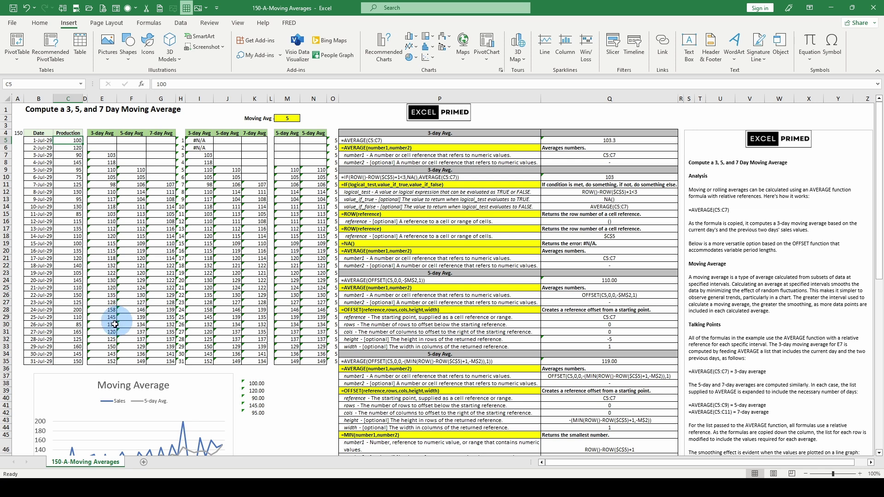
pyautogui.keyDown('shift'); pyautogui.click(70, 363); pyautogui.keyUp('shift')
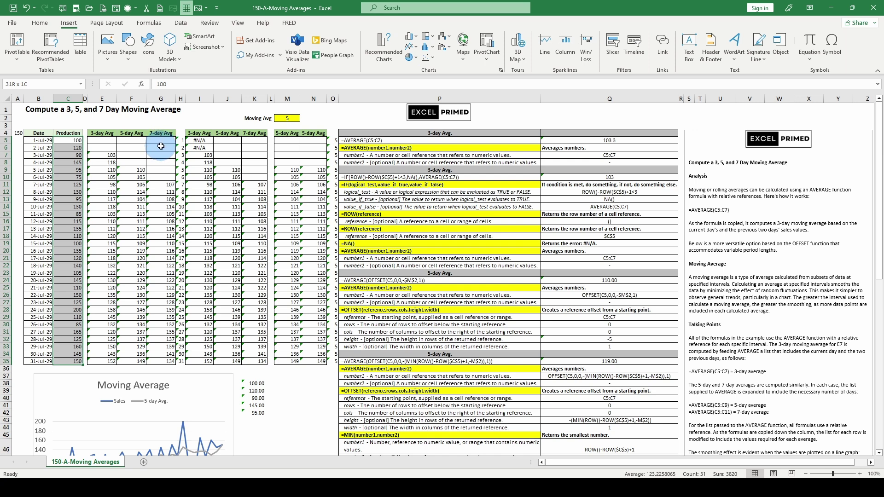
pyautogui.keyDown('ctrl'); pyautogui.click(163, 140); pyautogui.keyUp('ctrl')
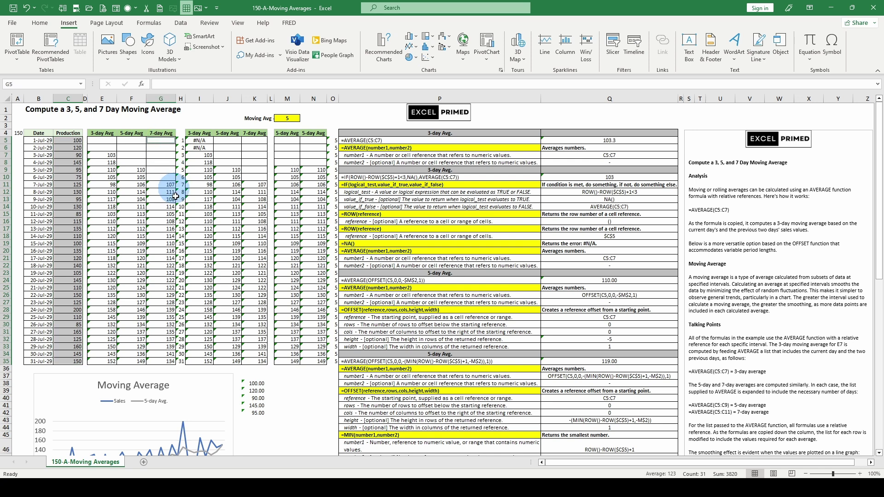
pyautogui.keyDown('shift'); pyautogui.click(166, 361); pyautogui.keyUp('shift')
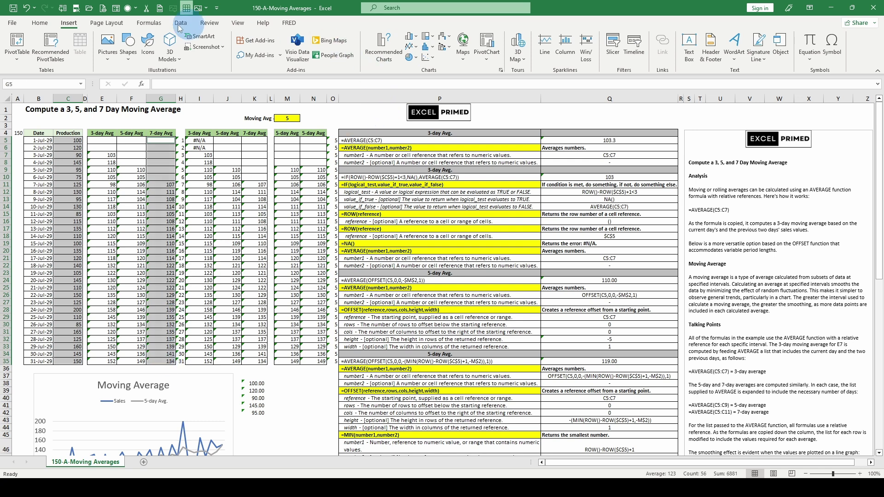
pyautogui.click(386, 55)
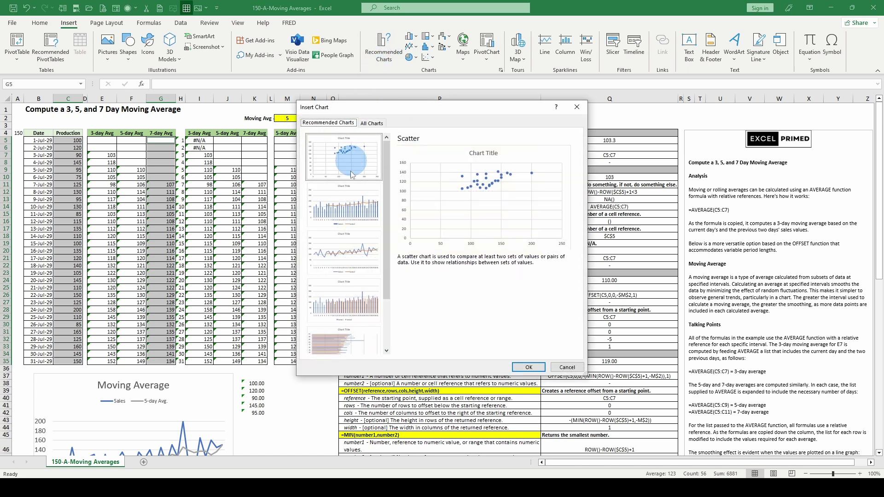
# Preview the recommended scatter, line and clustered column charts for the two series, and close the chart selection without inserting one
pyautogui.click(346, 257)
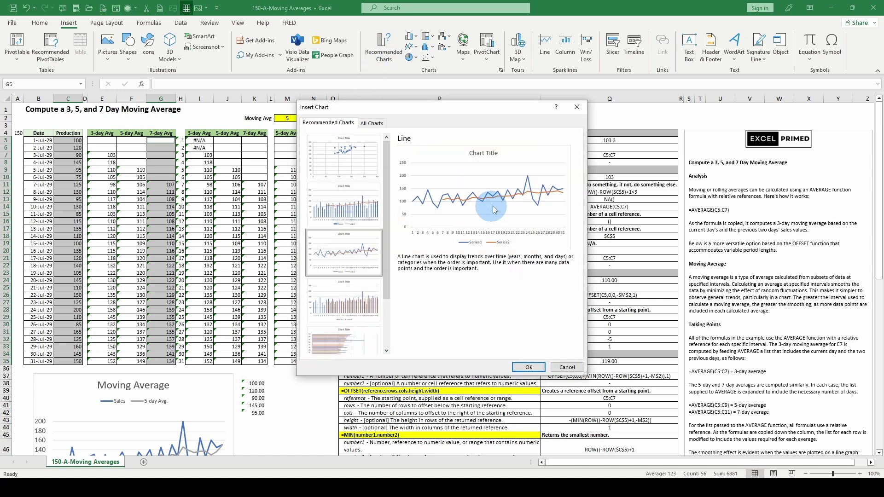
pyautogui.click(349, 200)
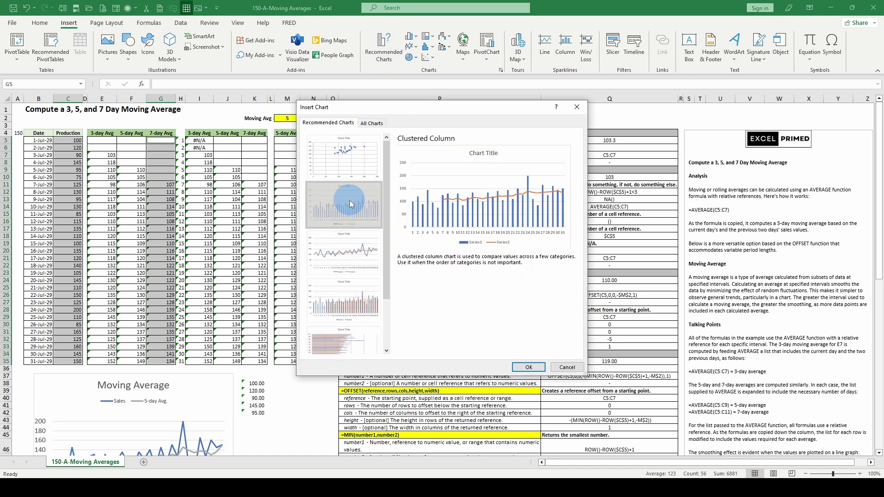
pyautogui.click(352, 166)
pyautogui.click(348, 309)
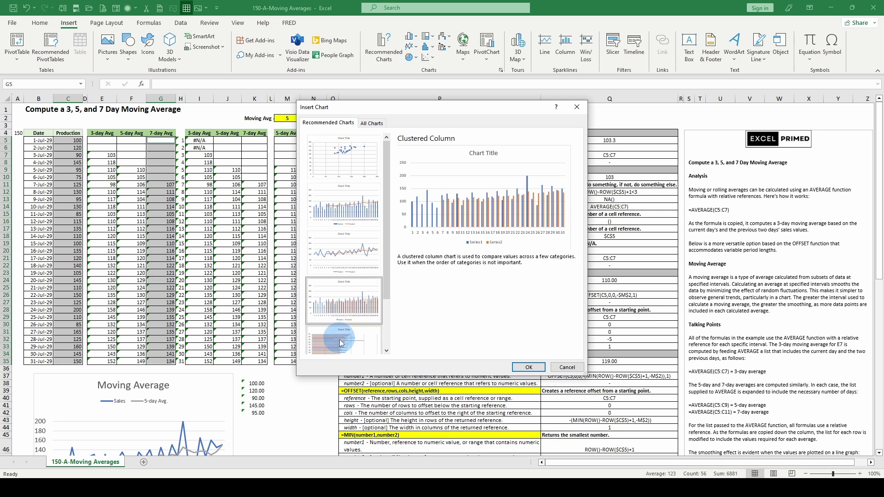
pyautogui.click(339, 338)
pyautogui.click(338, 203)
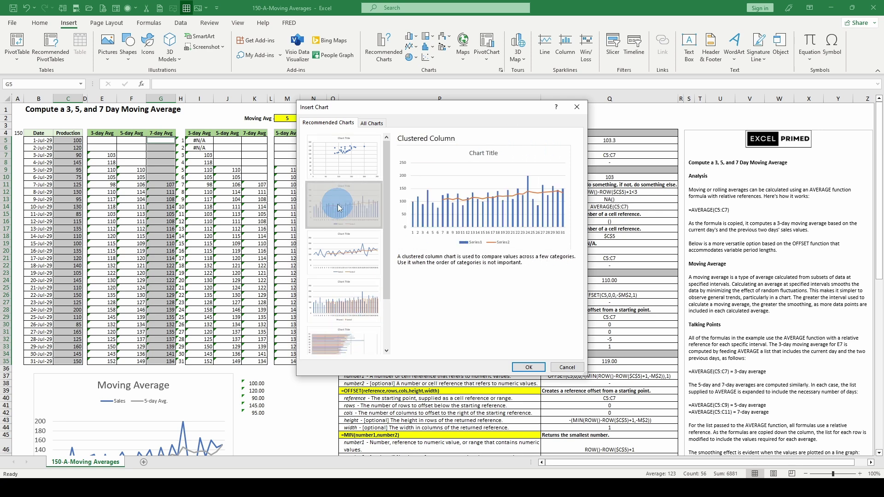
pyautogui.click(342, 256)
pyautogui.click(523, 364)
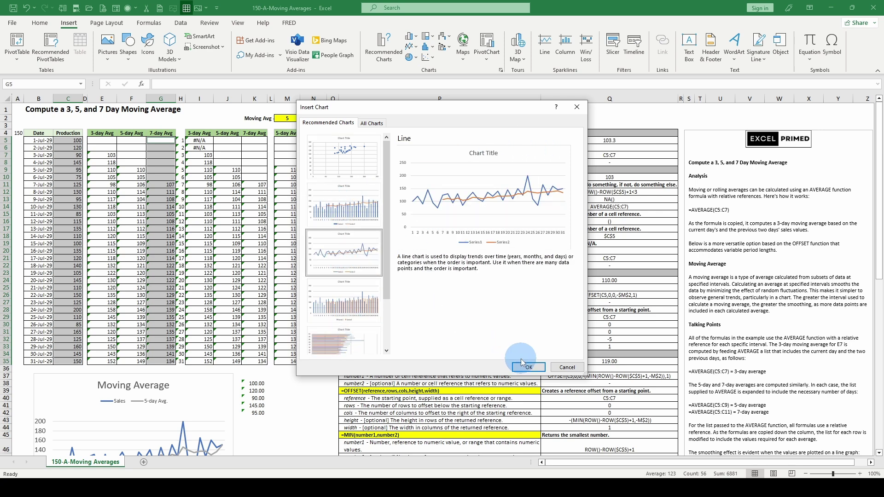
pyautogui.click(566, 367)
# Examine the existing Moving Average chart below the data and select the first production value in C5
pyautogui.scroll(-5, 83, 442)
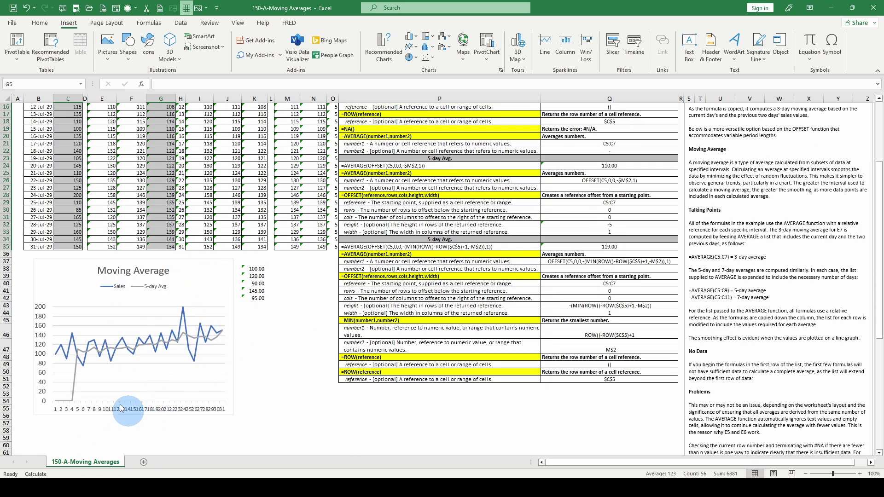
pyautogui.scroll(5, 171, 313)
pyautogui.click(69, 141)
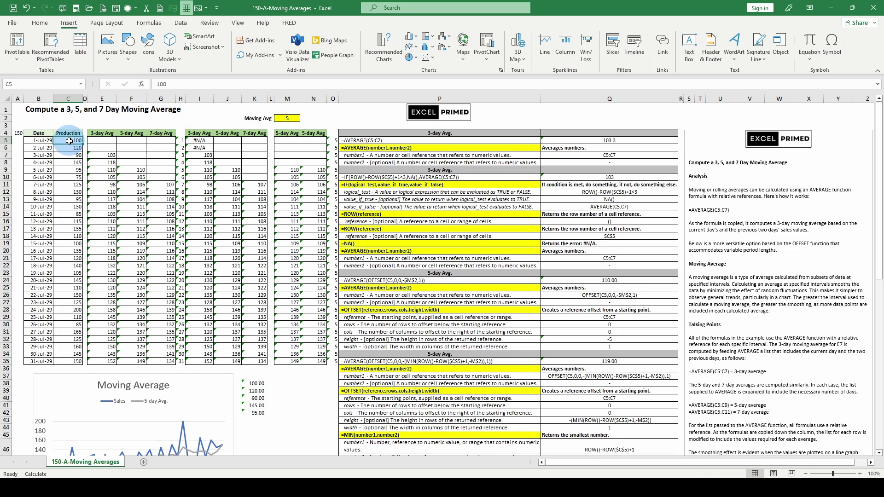